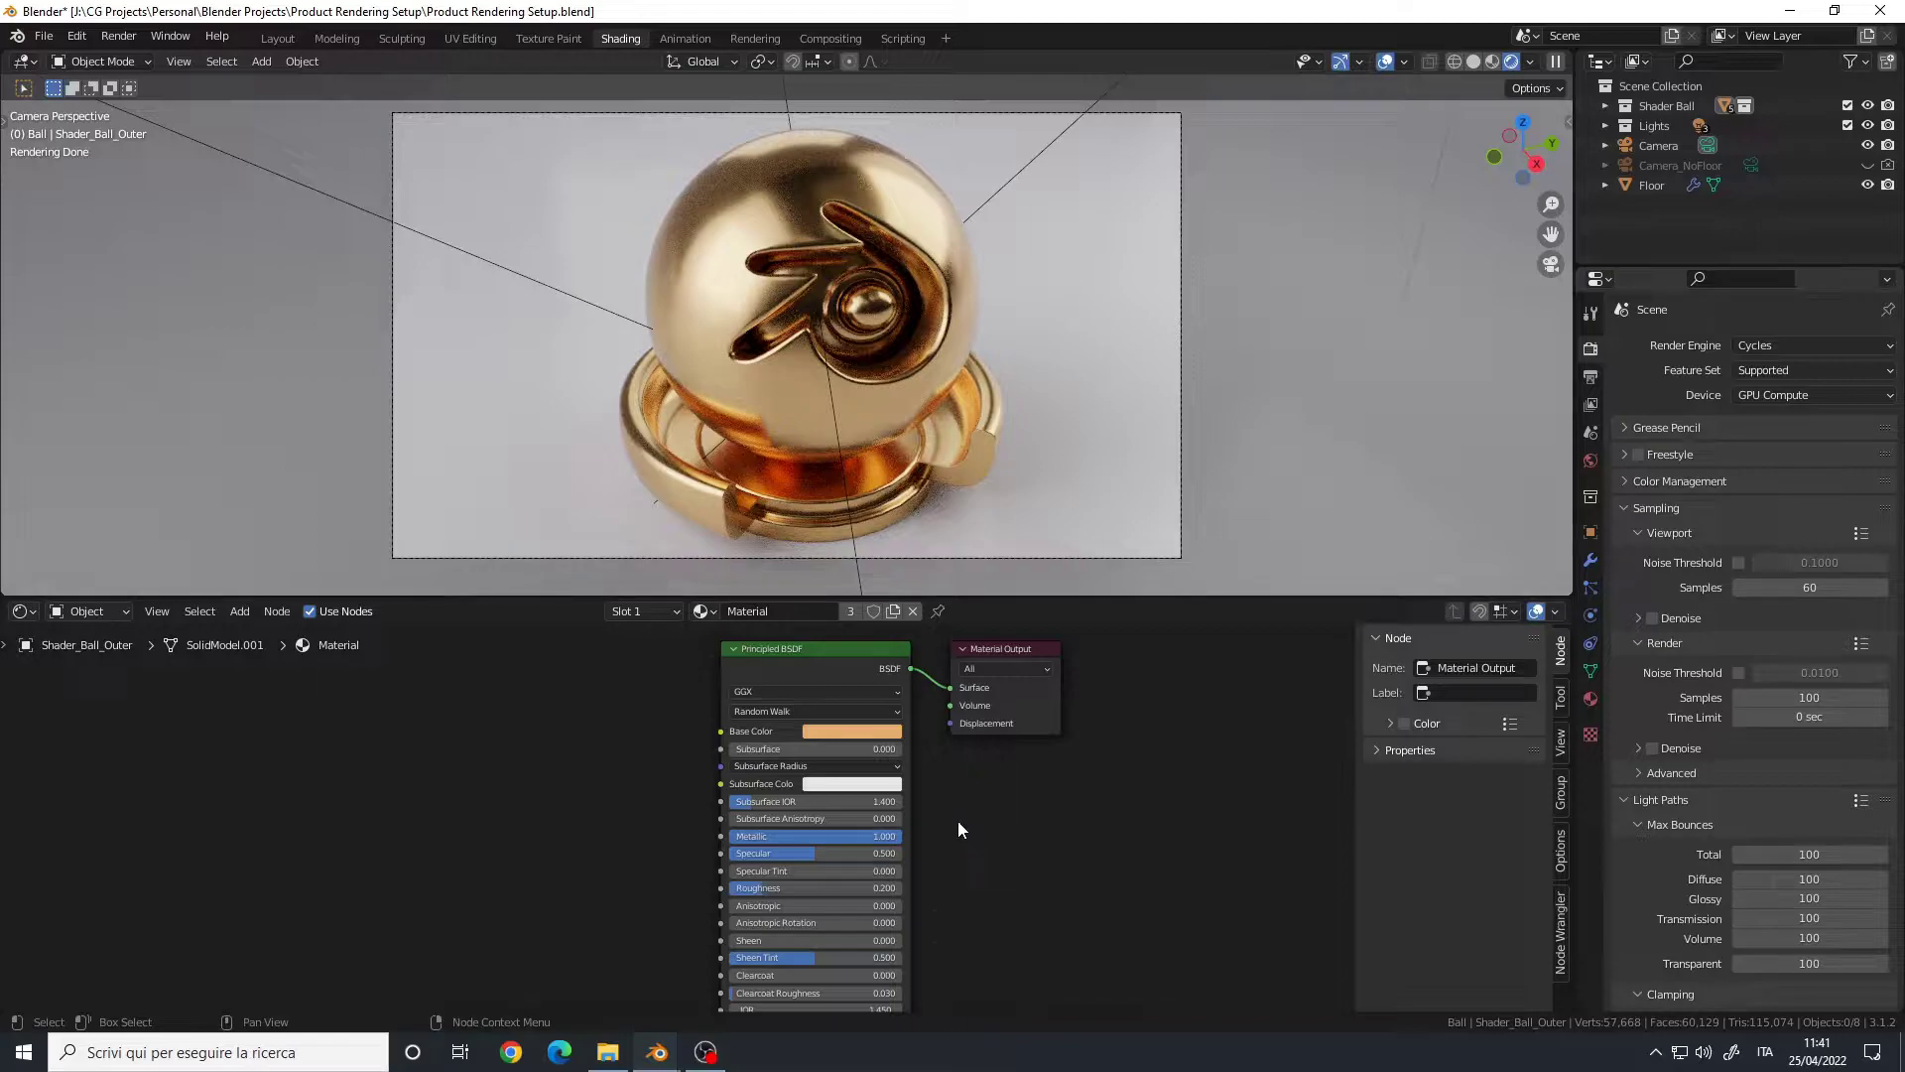
- Confirm GPU Compute as the Cycles render device
middle_drag(993, 825, 985, 851)
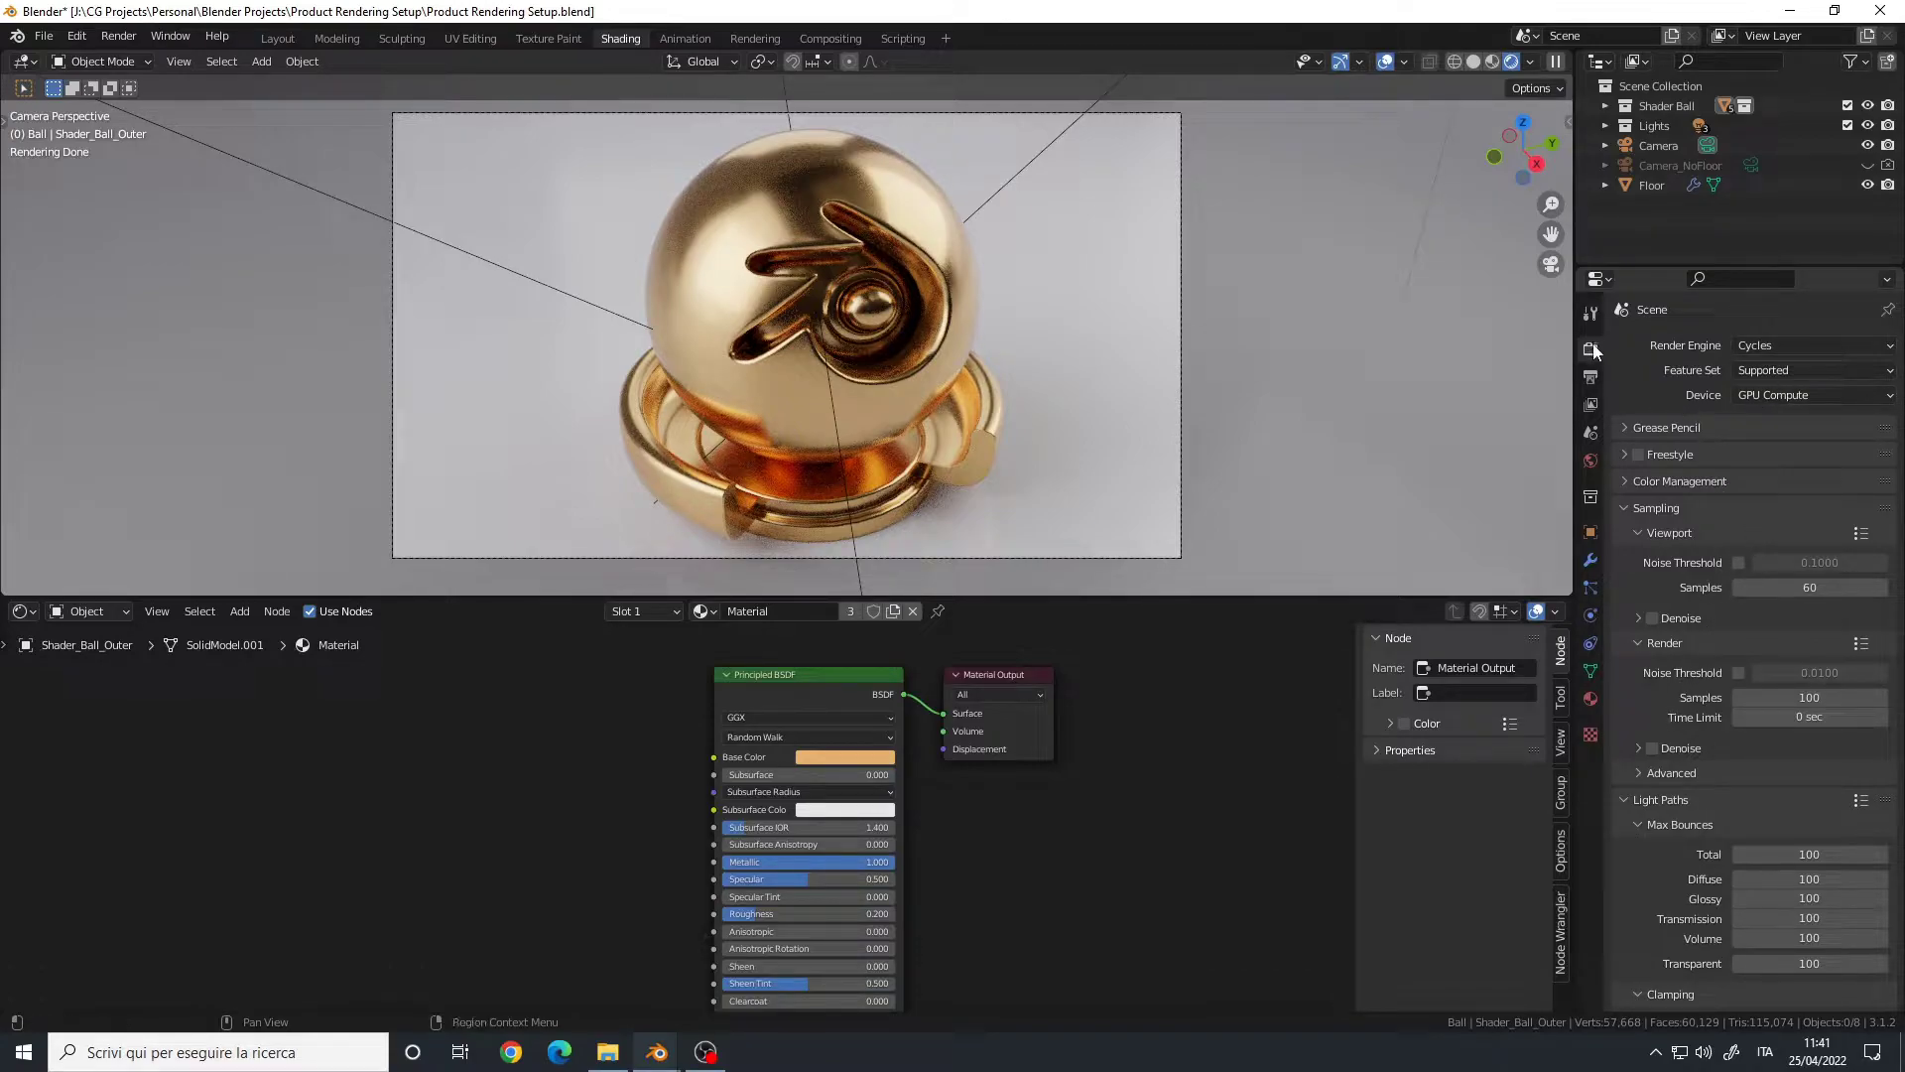
click(1801, 393)
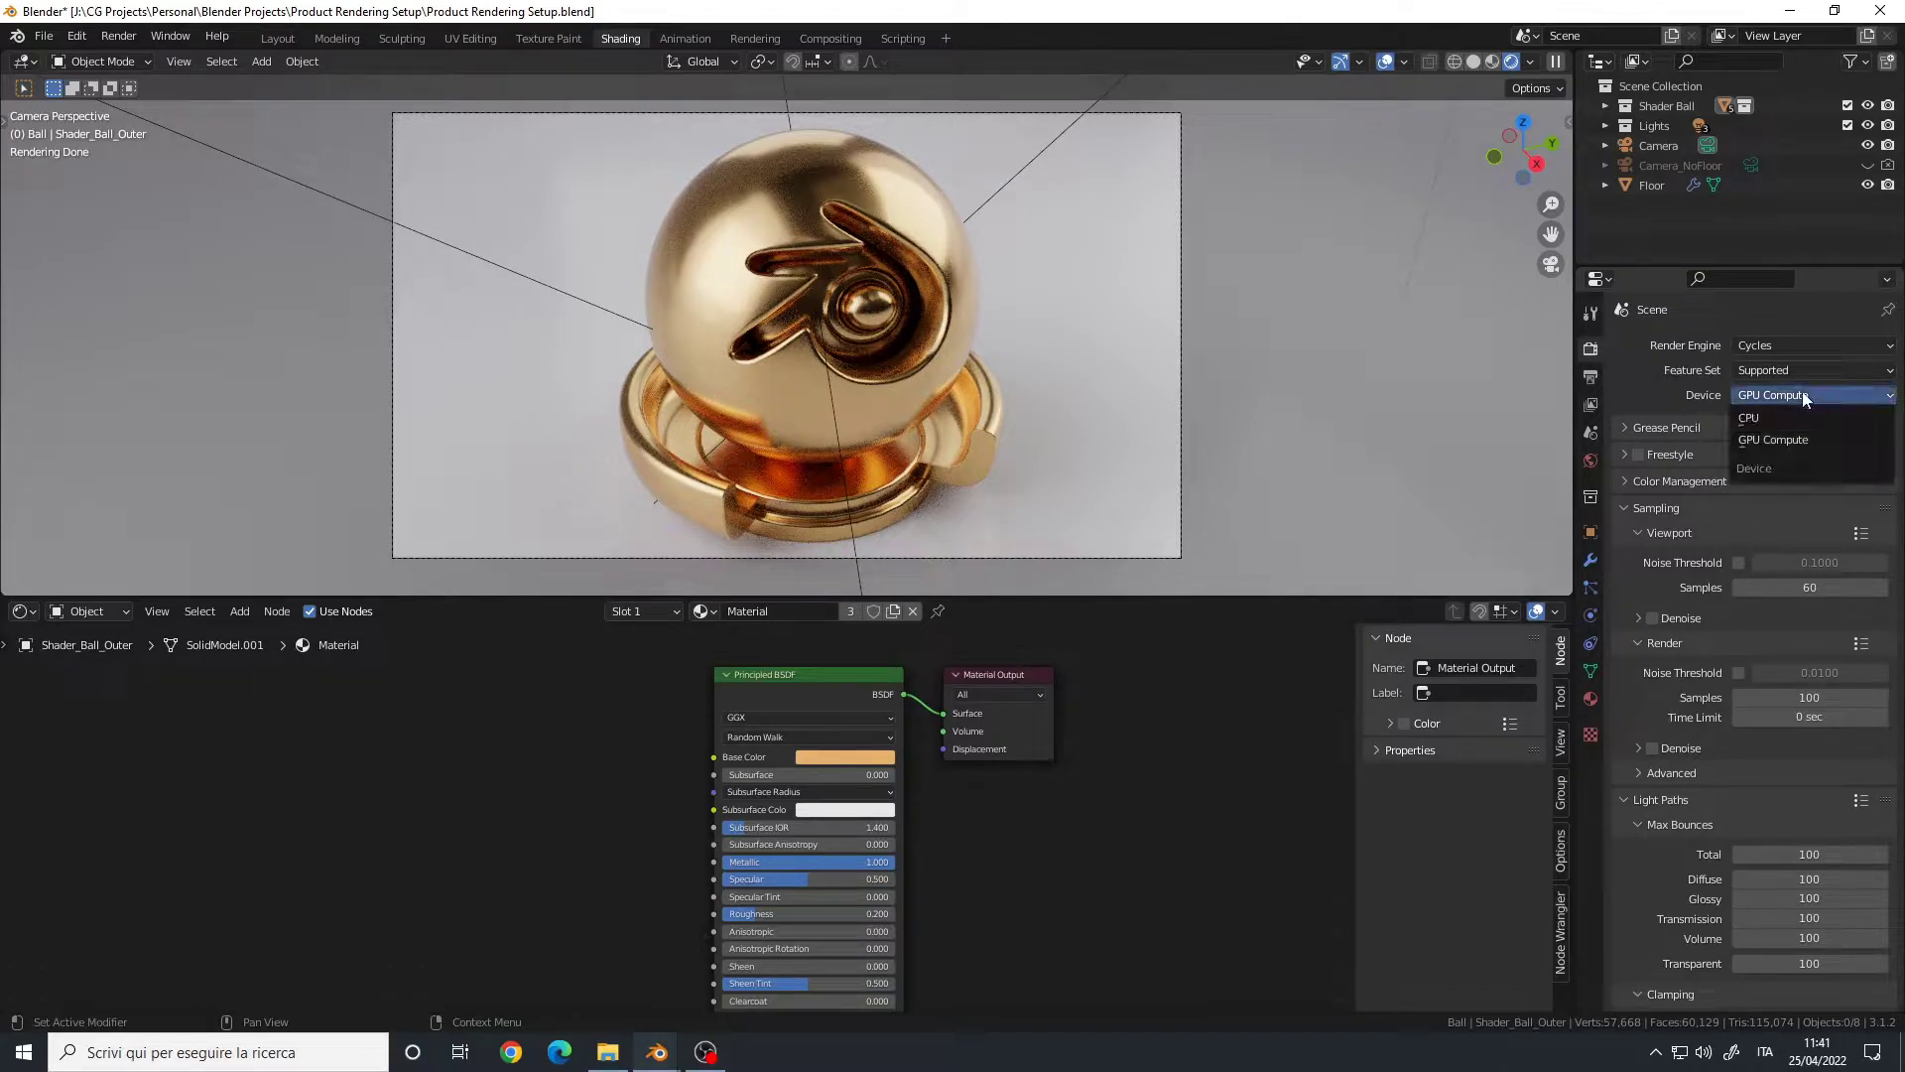
click(1773, 441)
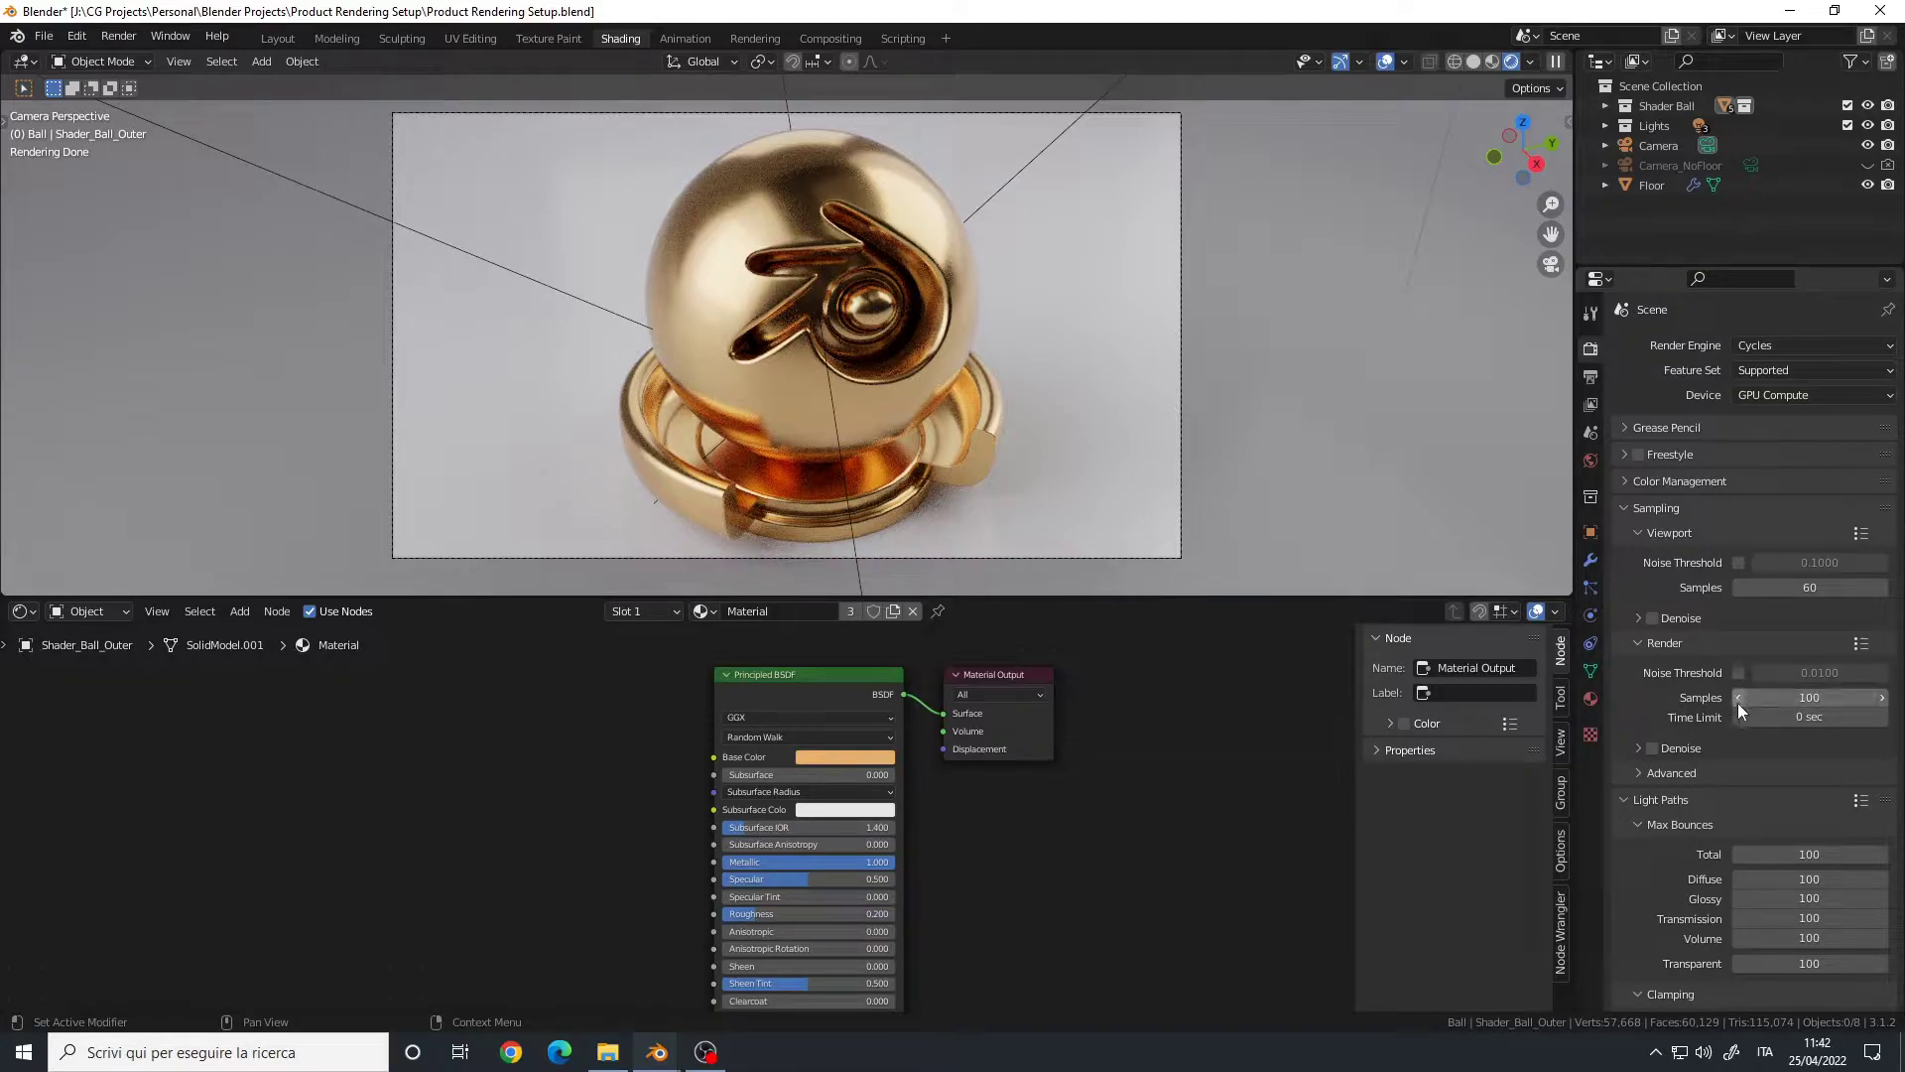
- Set the render sample count to 1000, then change it back to 100
click(1816, 695)
text(1000)
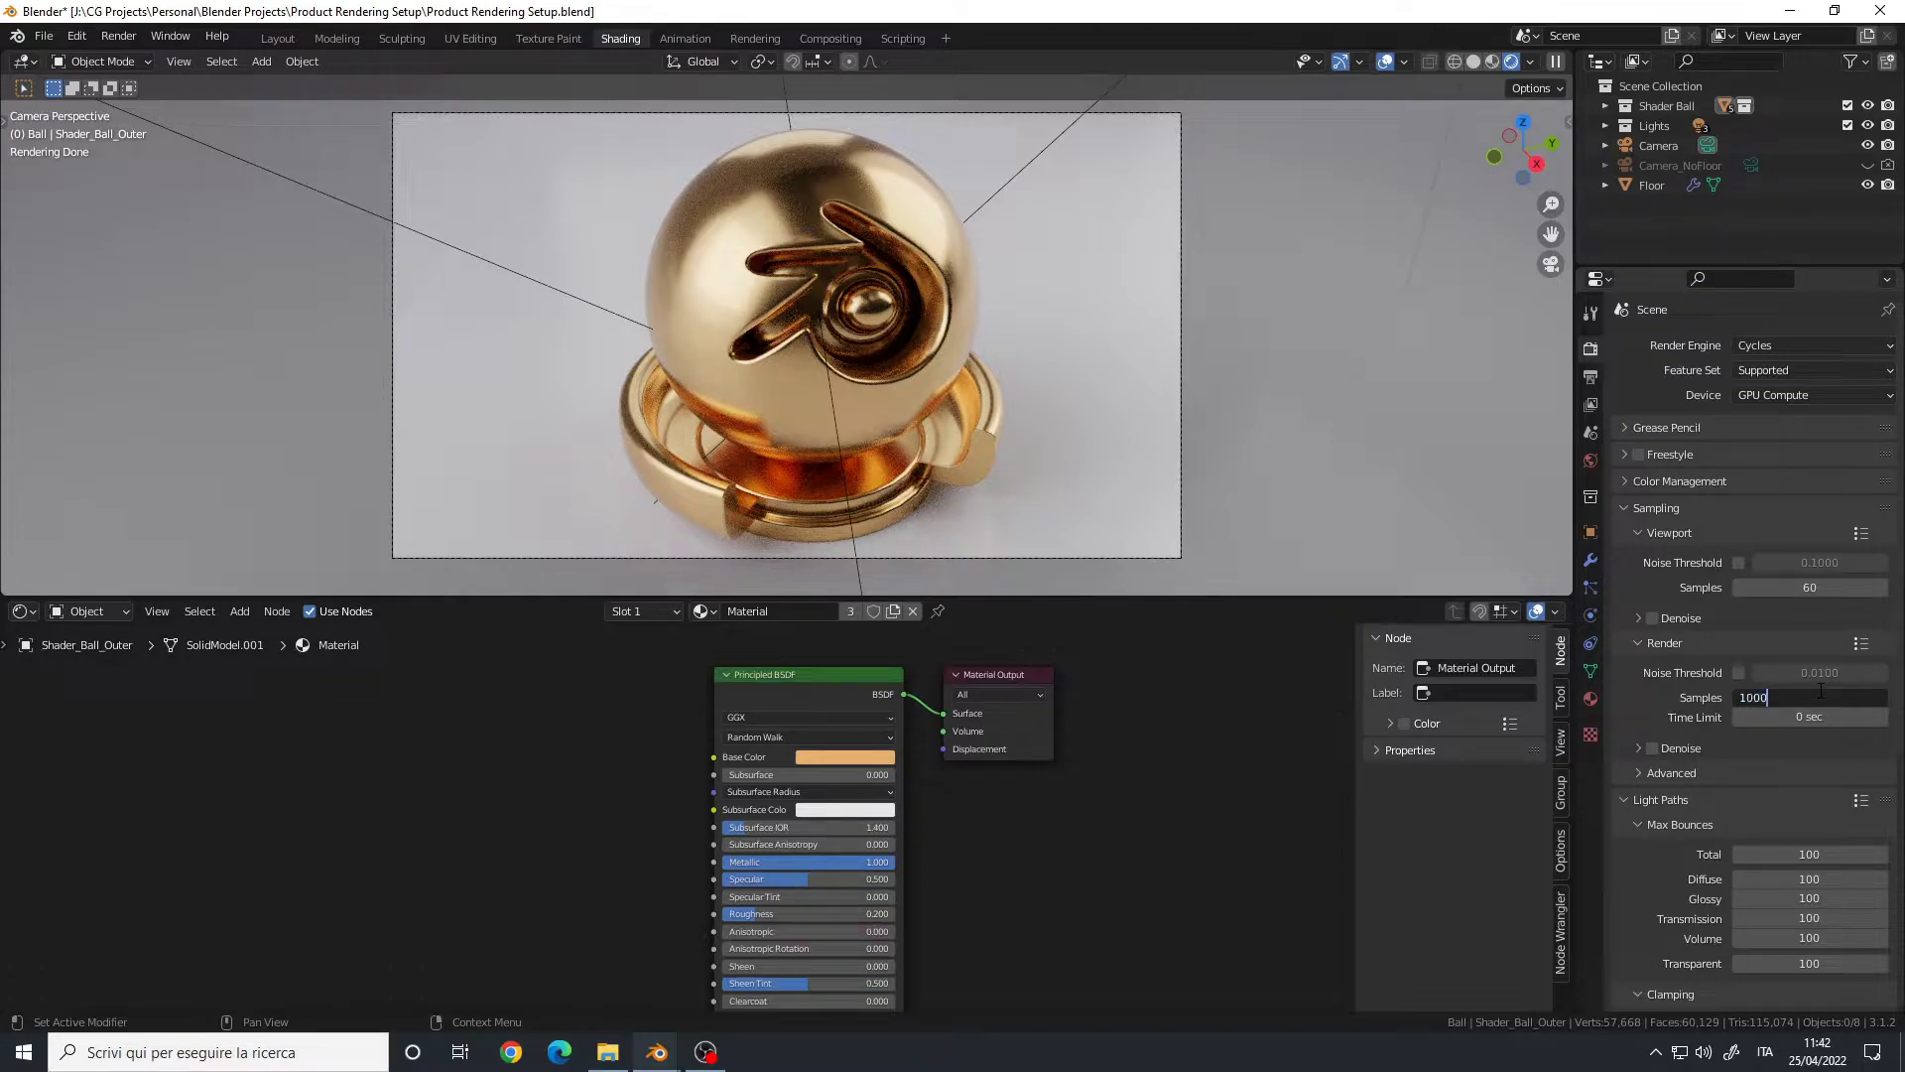
key(Return)
click(1761, 696)
text(100)
key(Return)
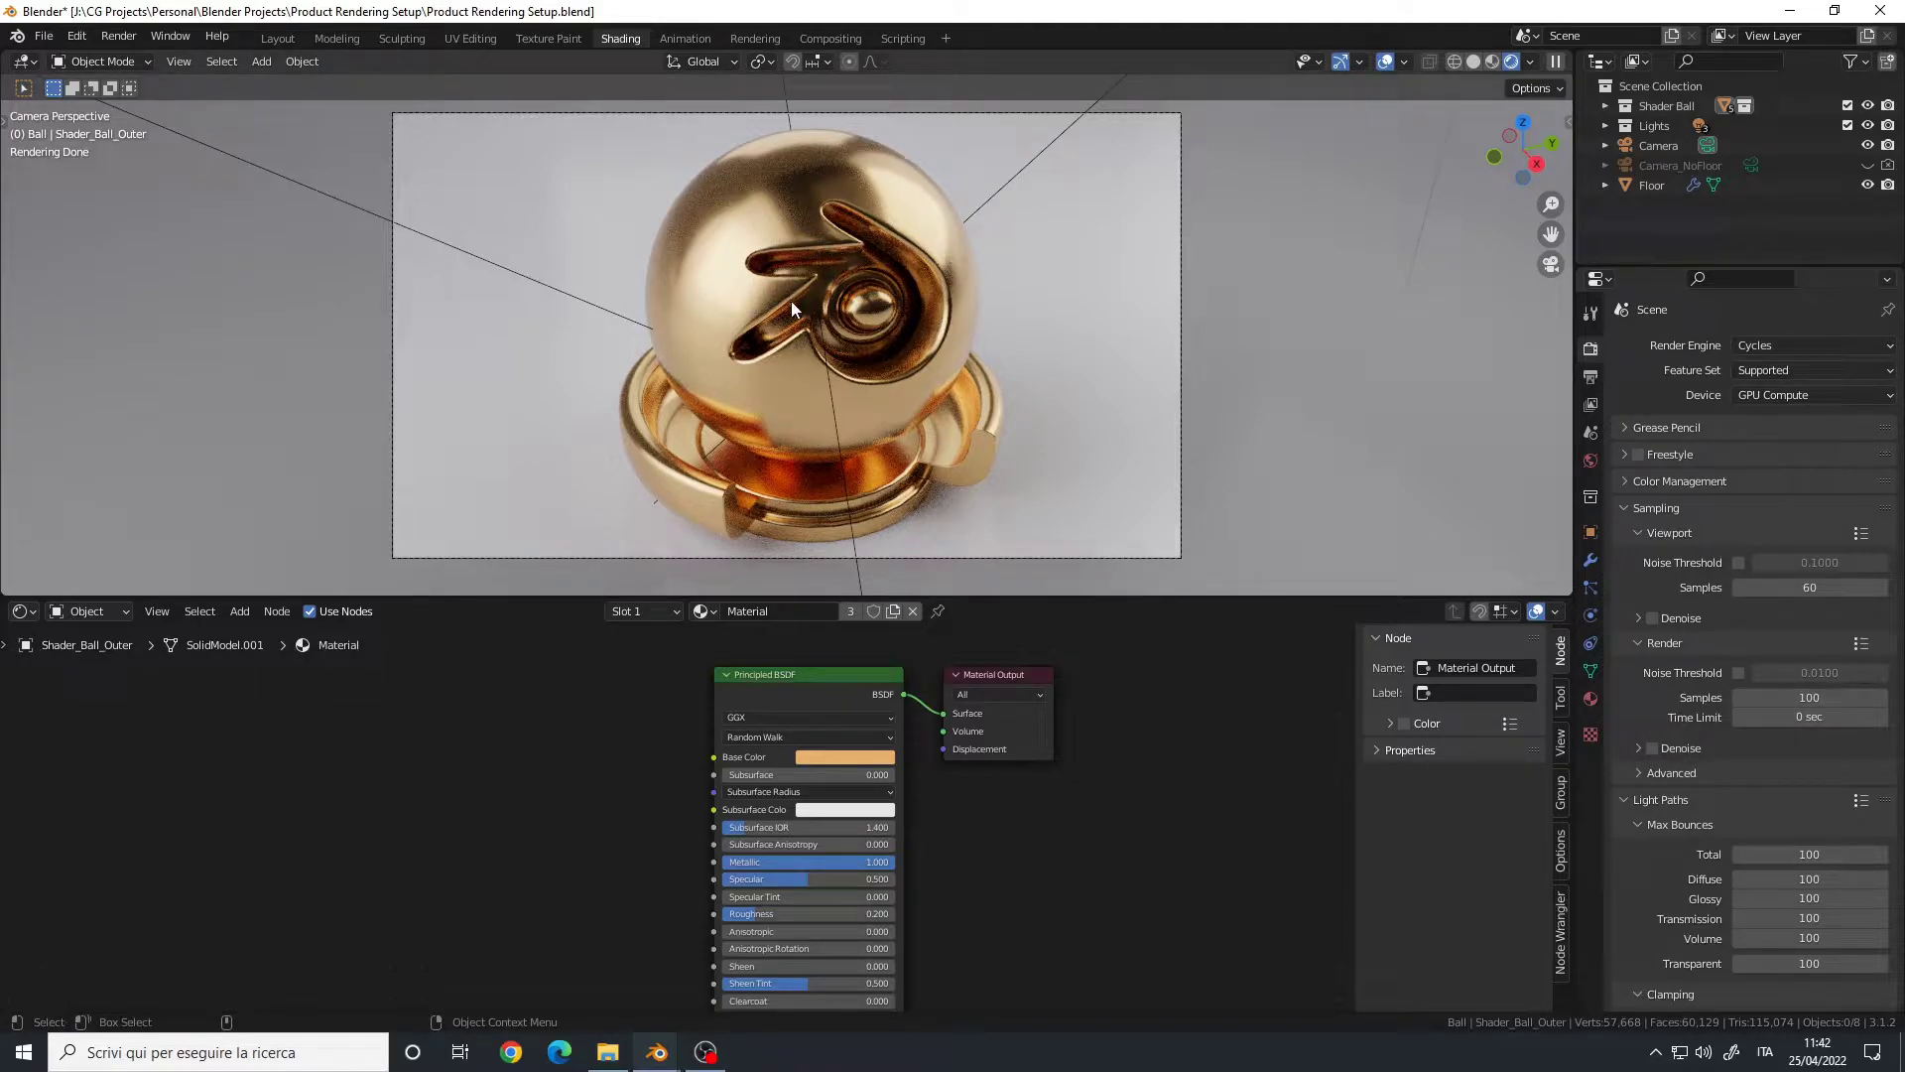
- Enable render denoising with OpenImageDenoise as the denoiser
click(1637, 748)
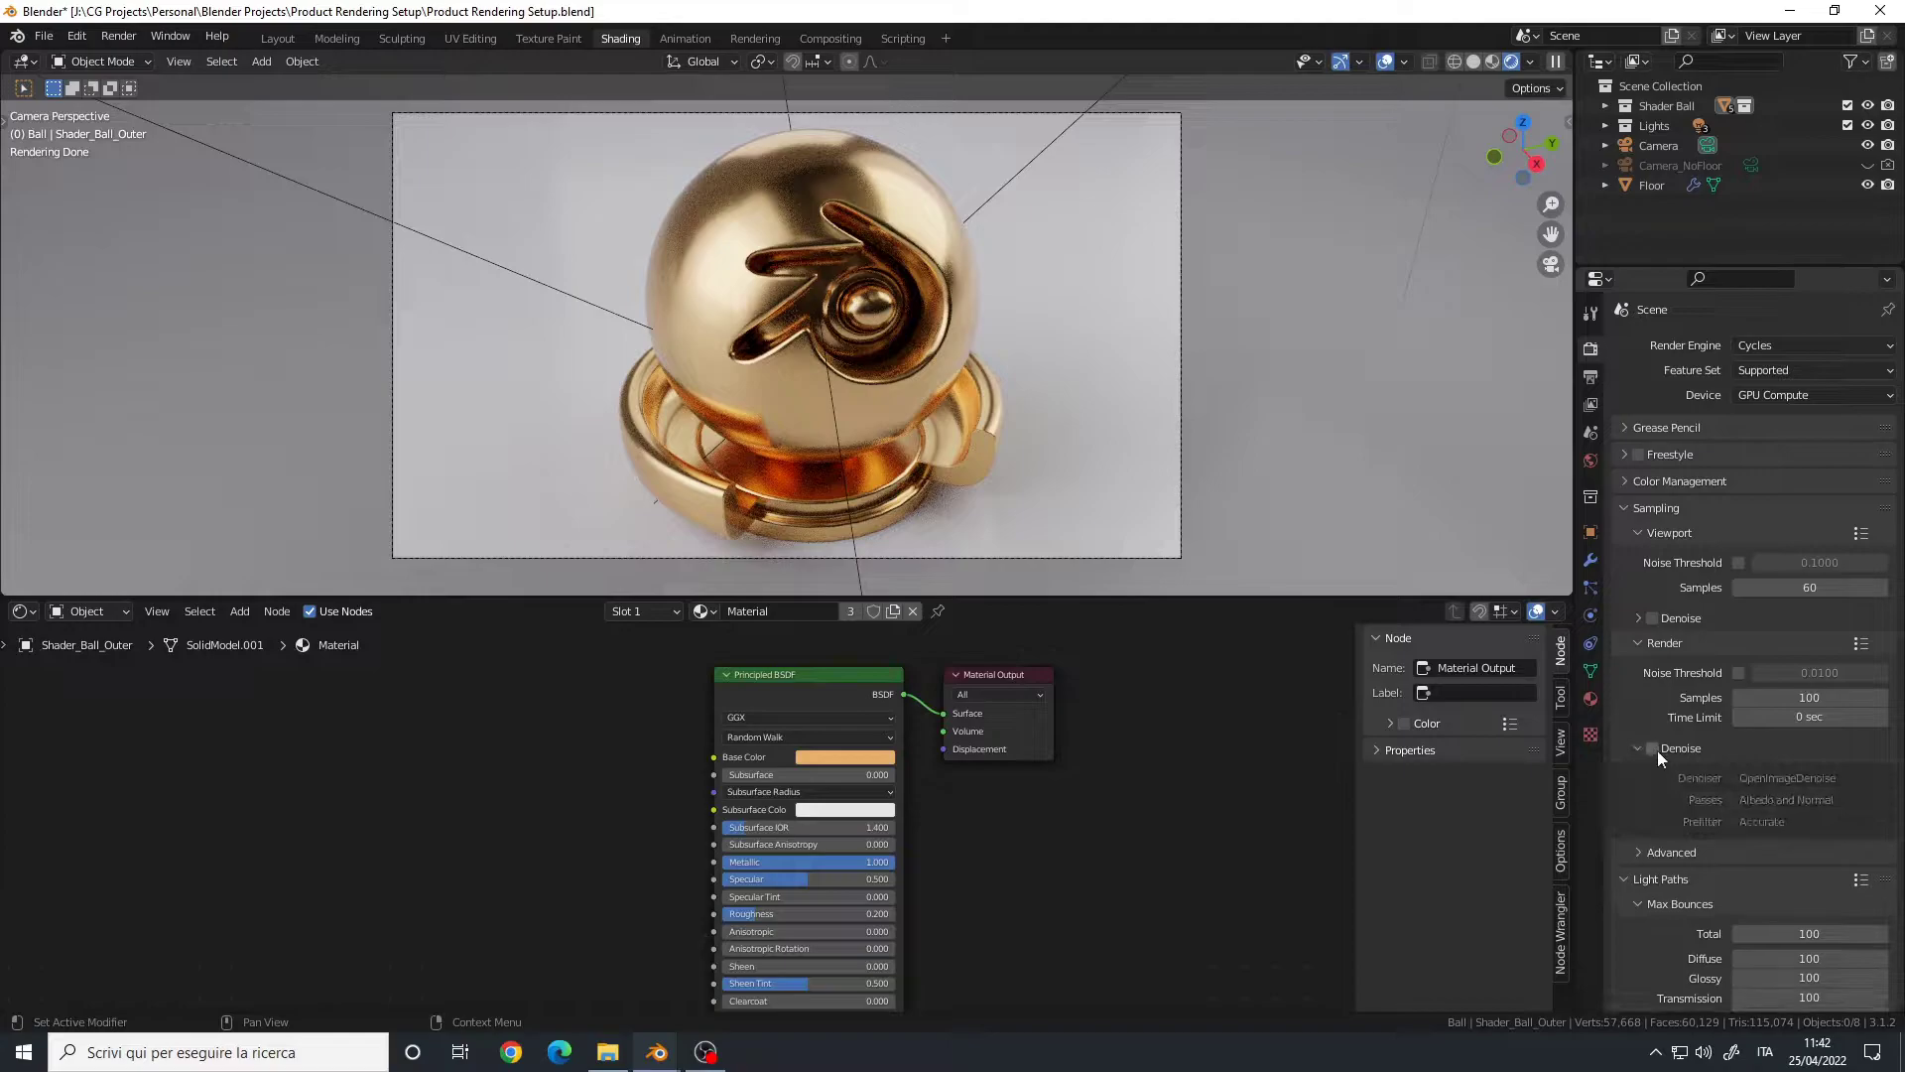
click(1652, 749)
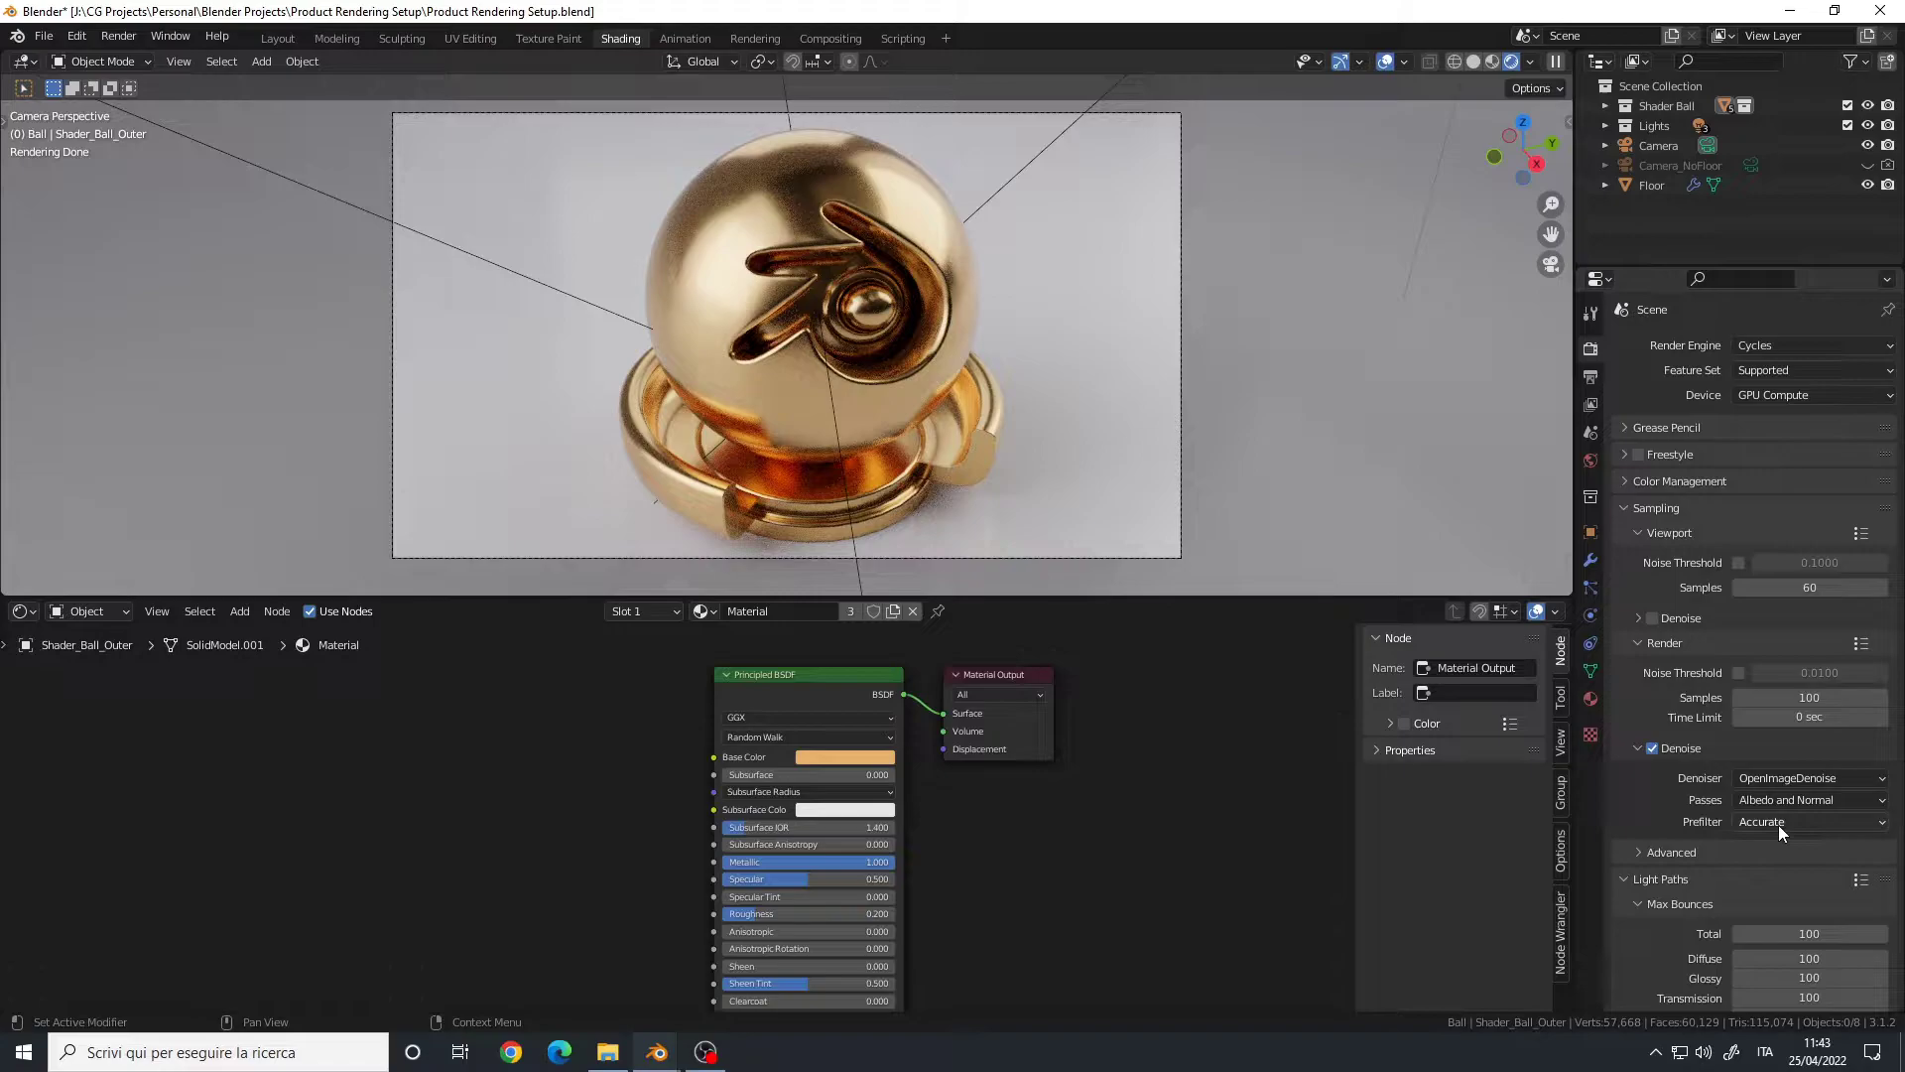
click(1812, 778)
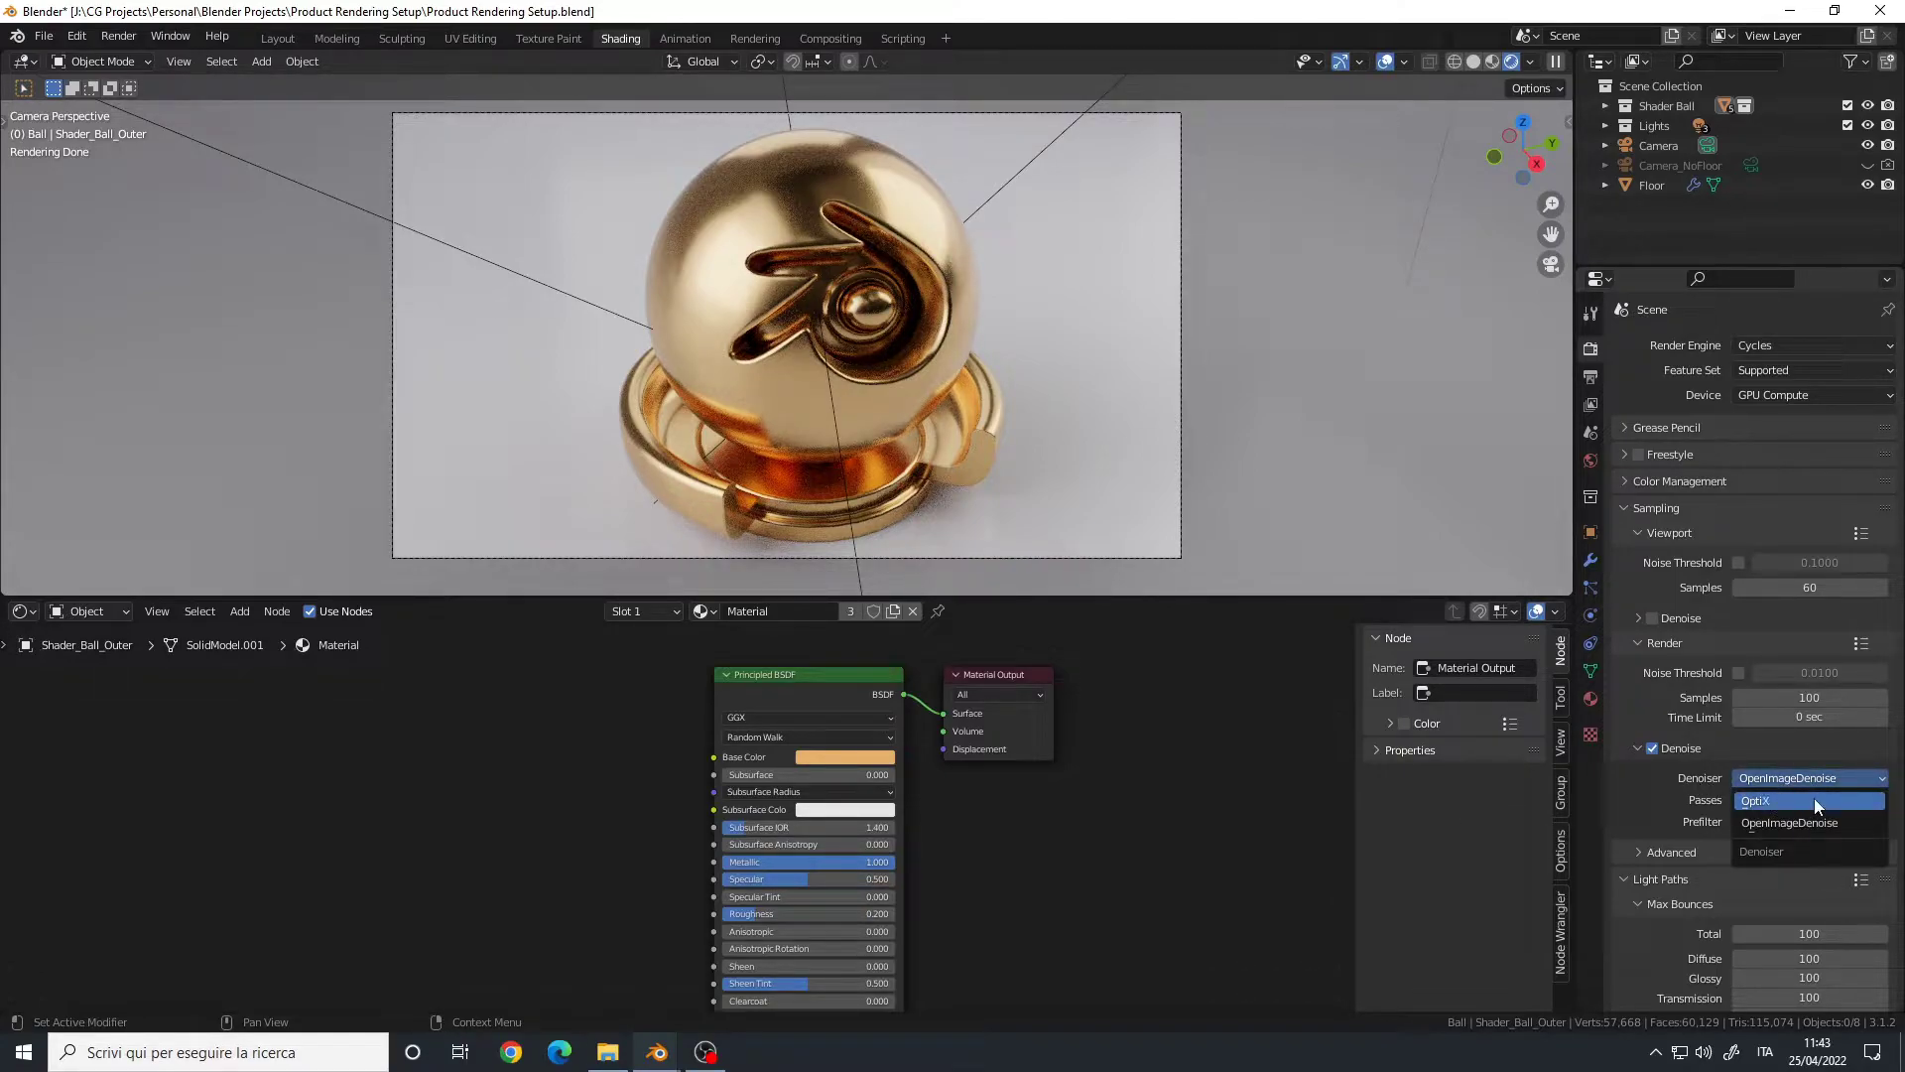
click(1777, 395)
click(1776, 395)
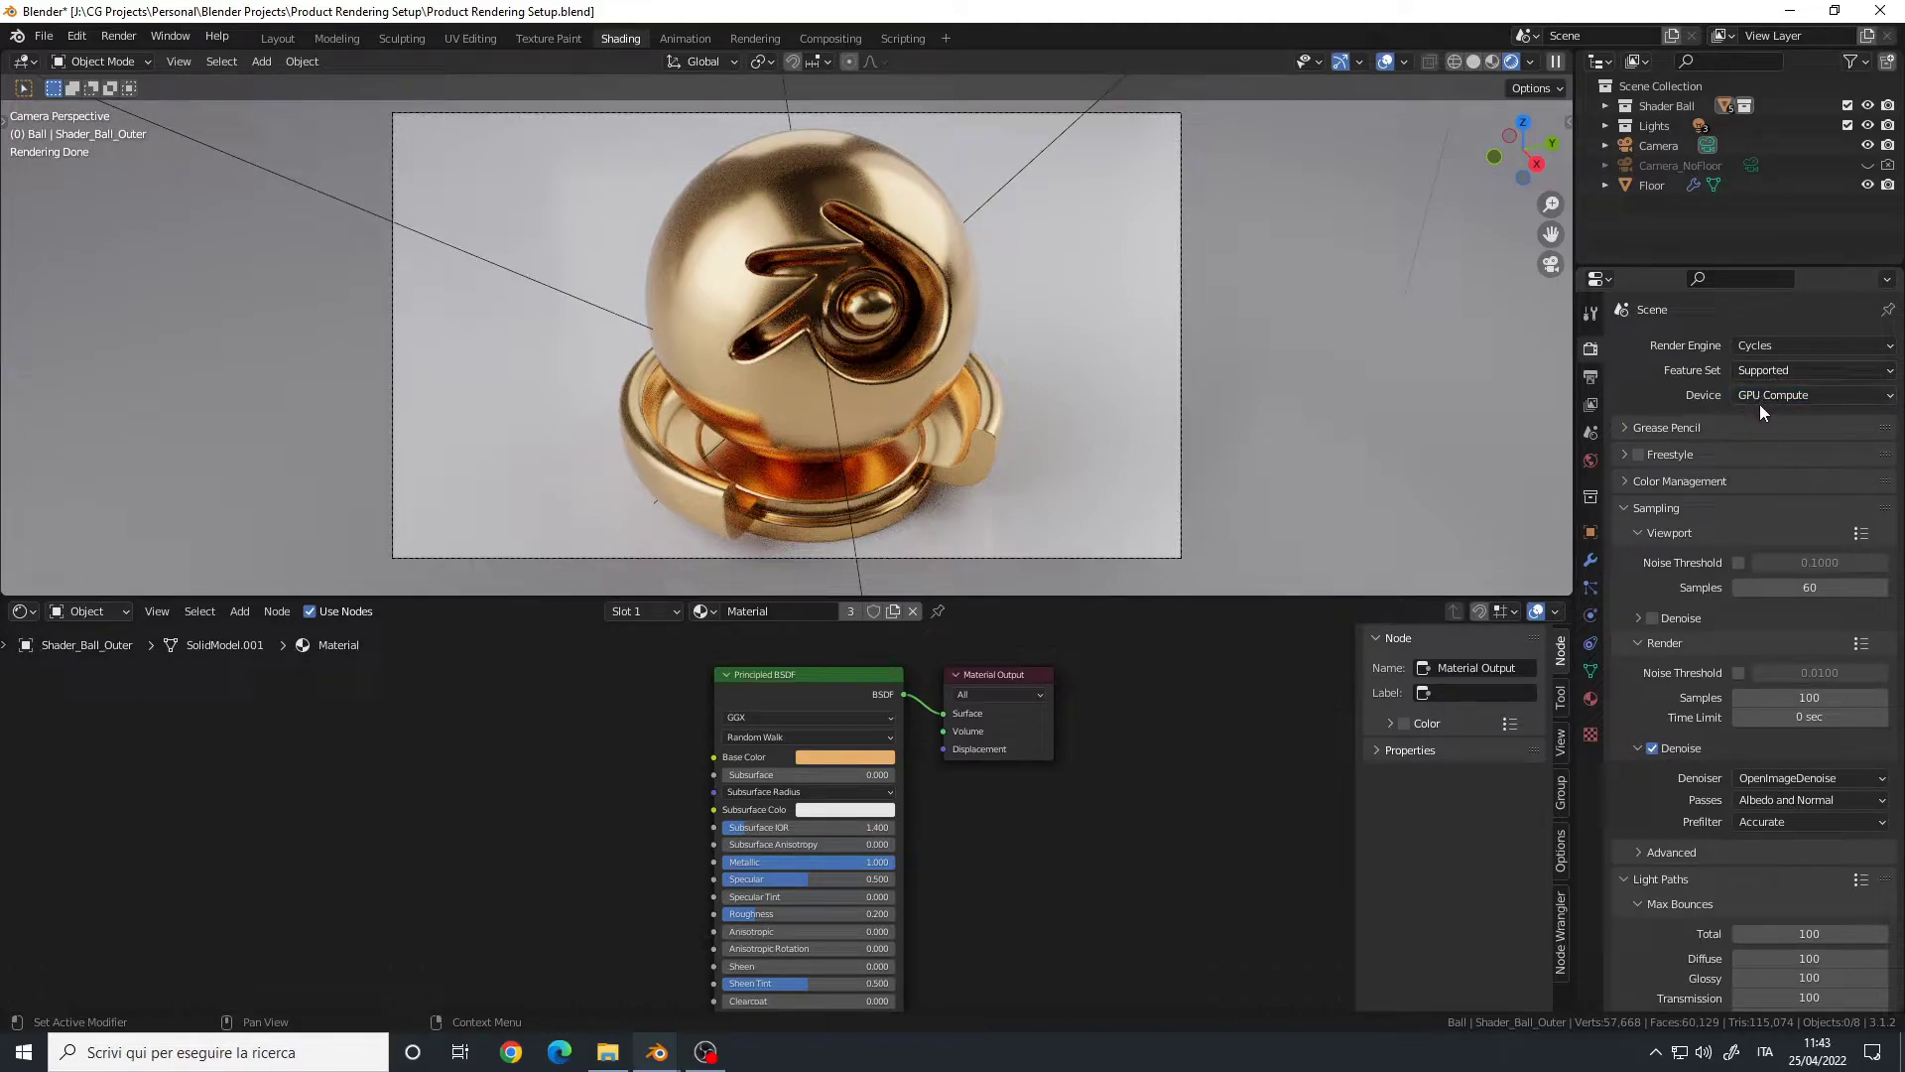
click(1784, 778)
click(1803, 802)
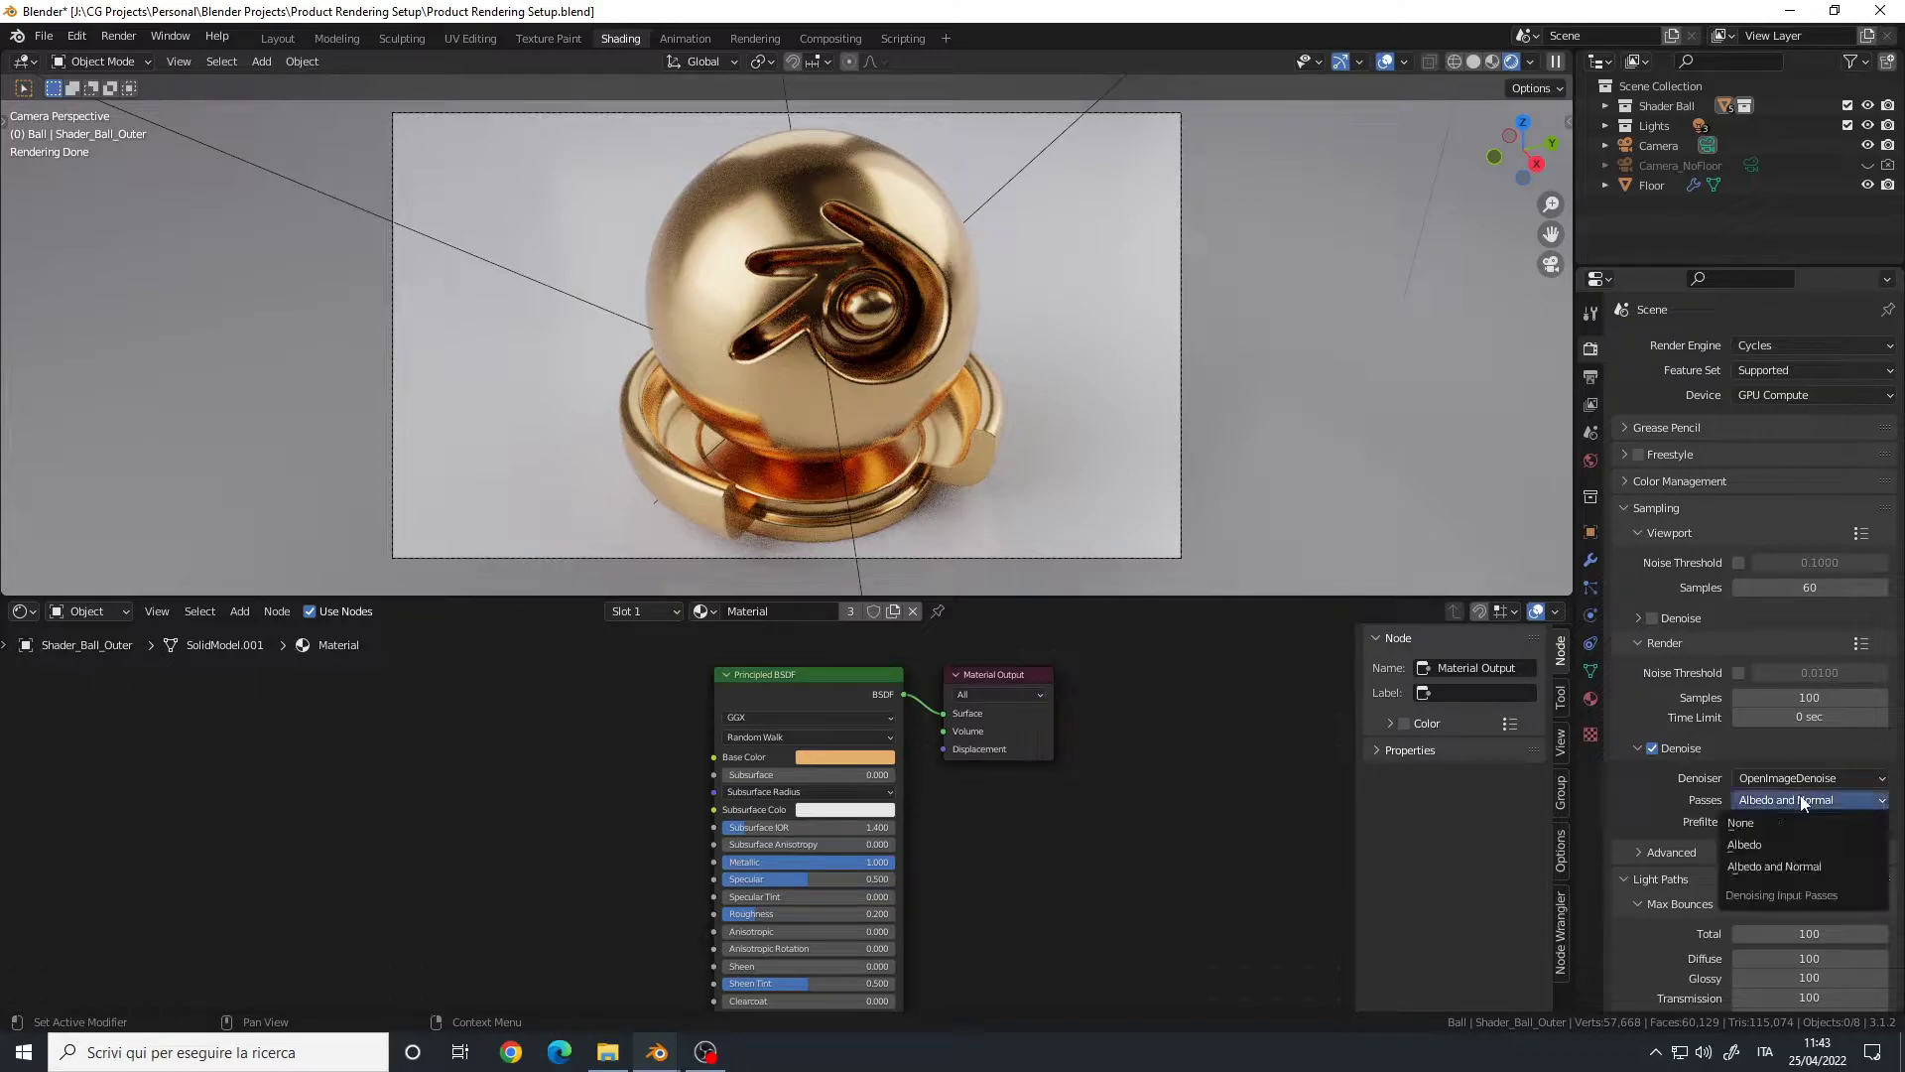
click(1734, 861)
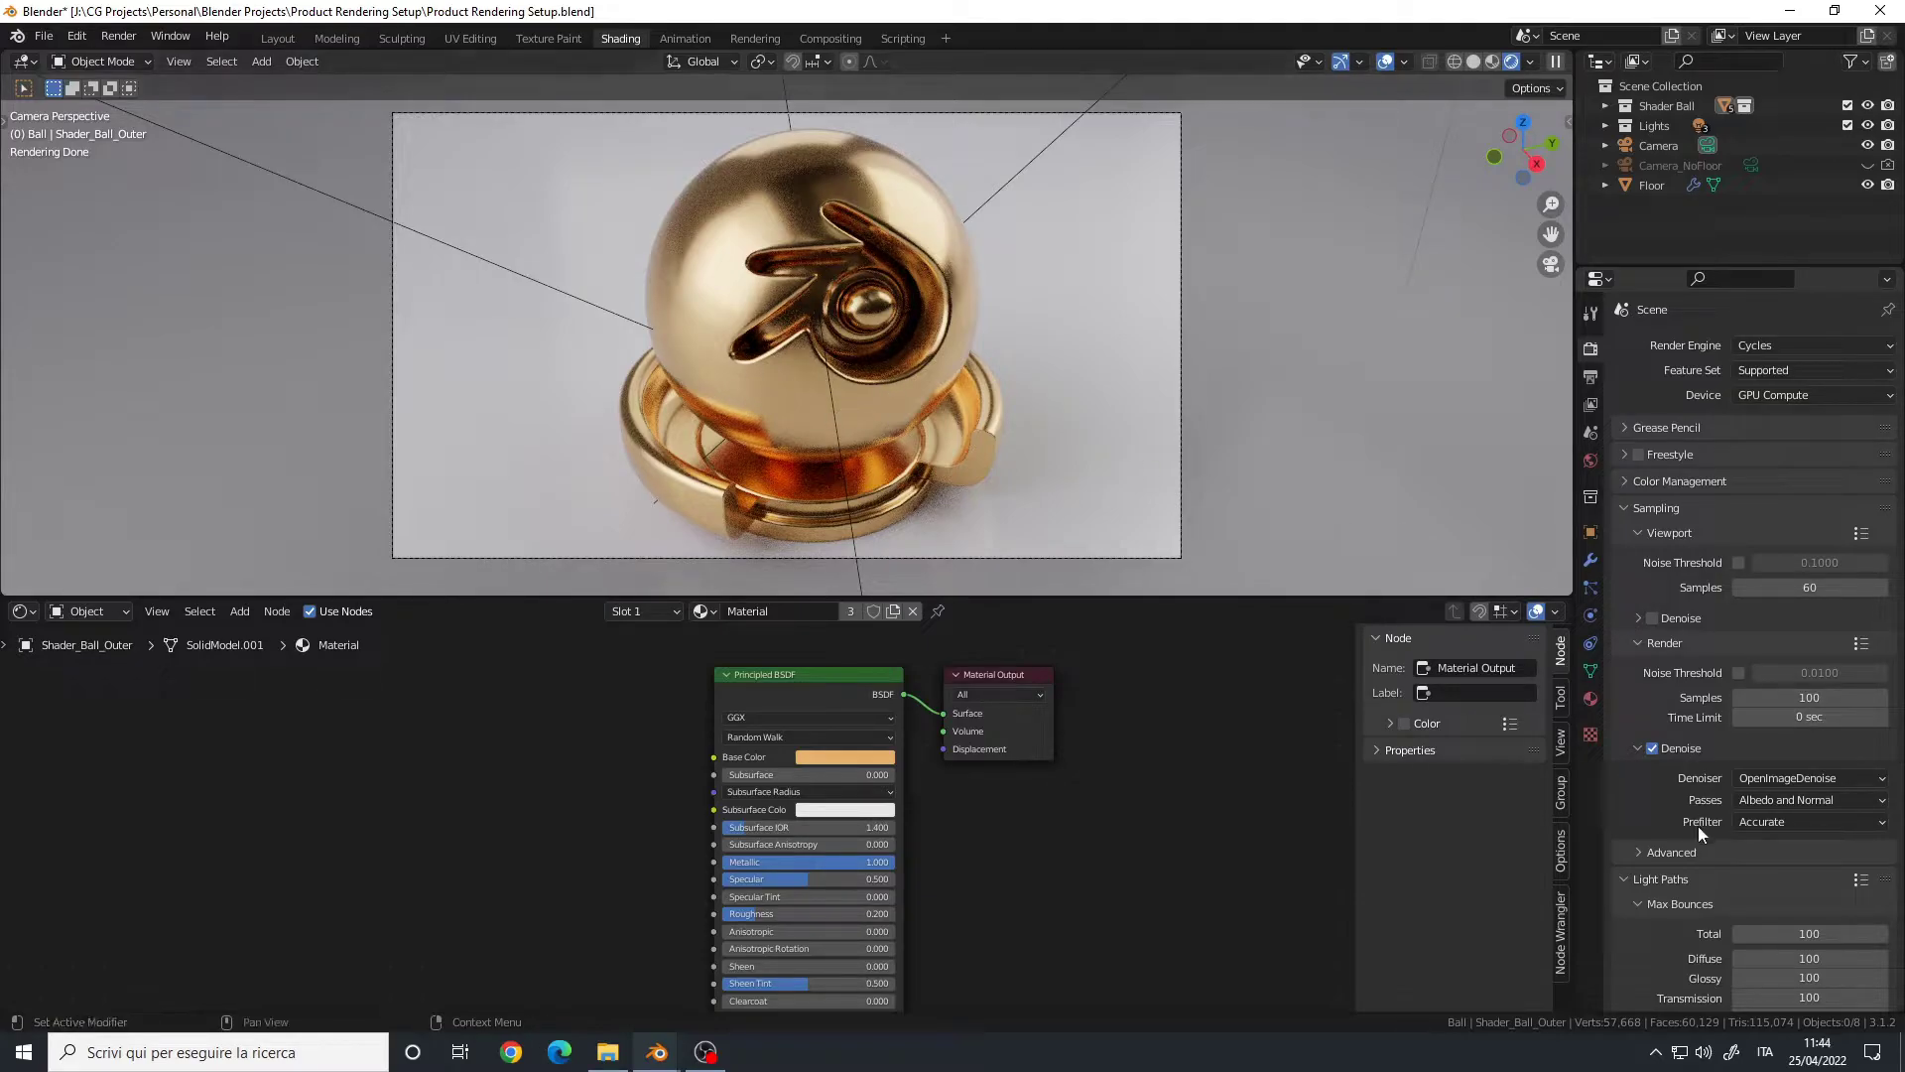
click(1782, 823)
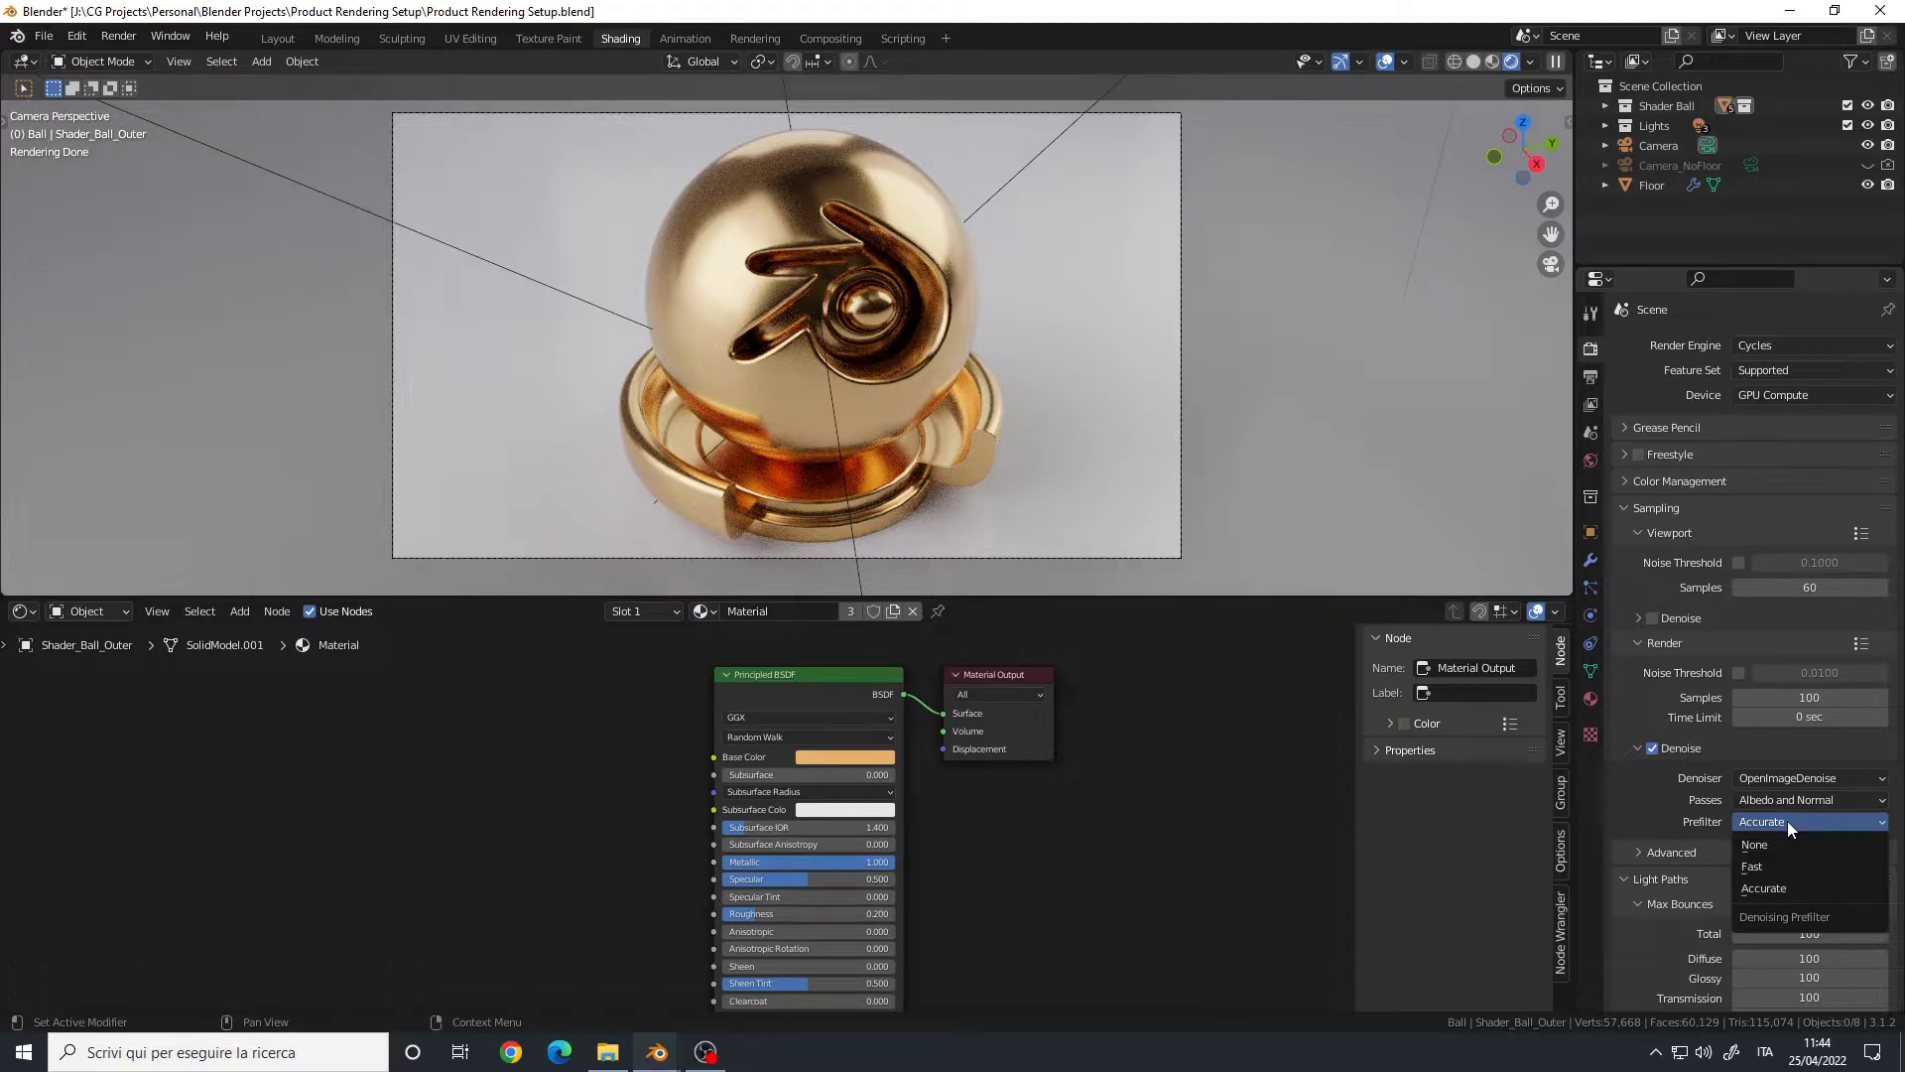
click(1784, 885)
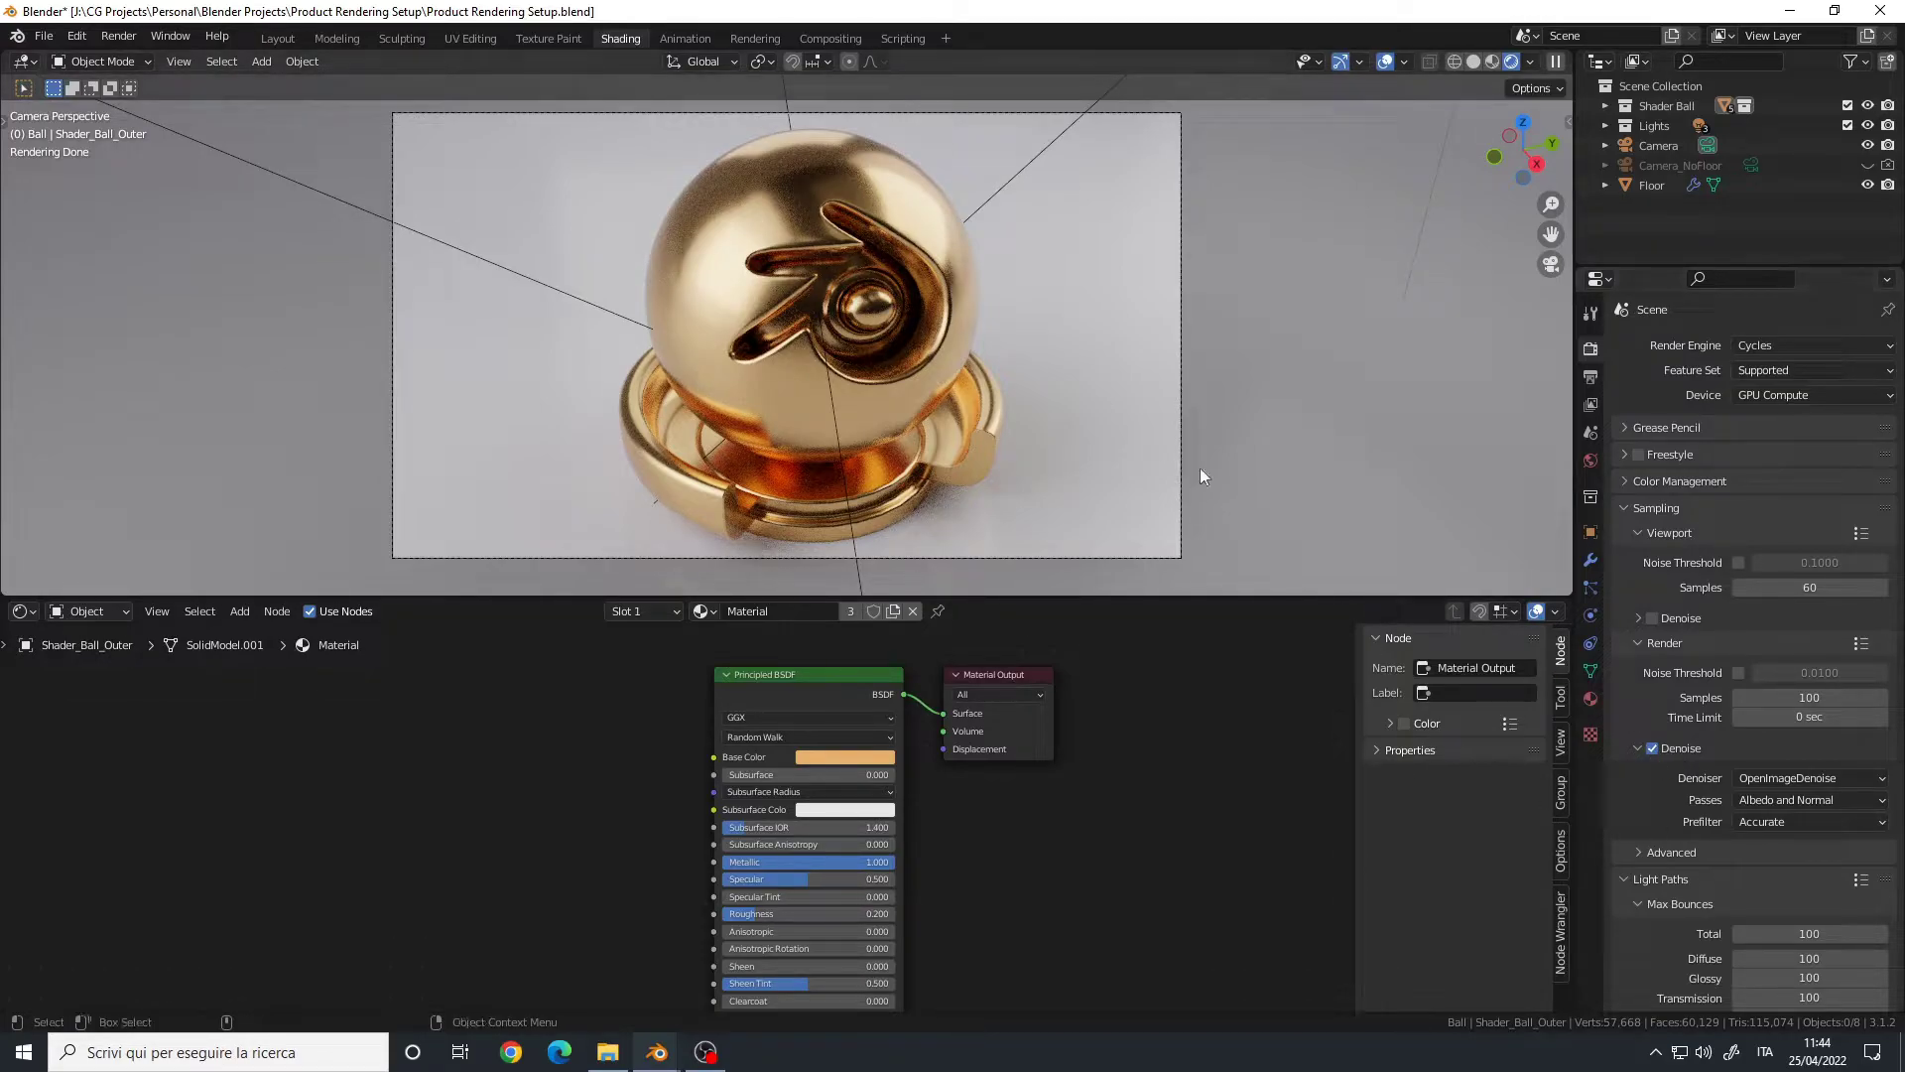
- Untick render Denoise, check the view layer passes, and return to Render Properties
middle_drag(1016, 880, 1027, 896)
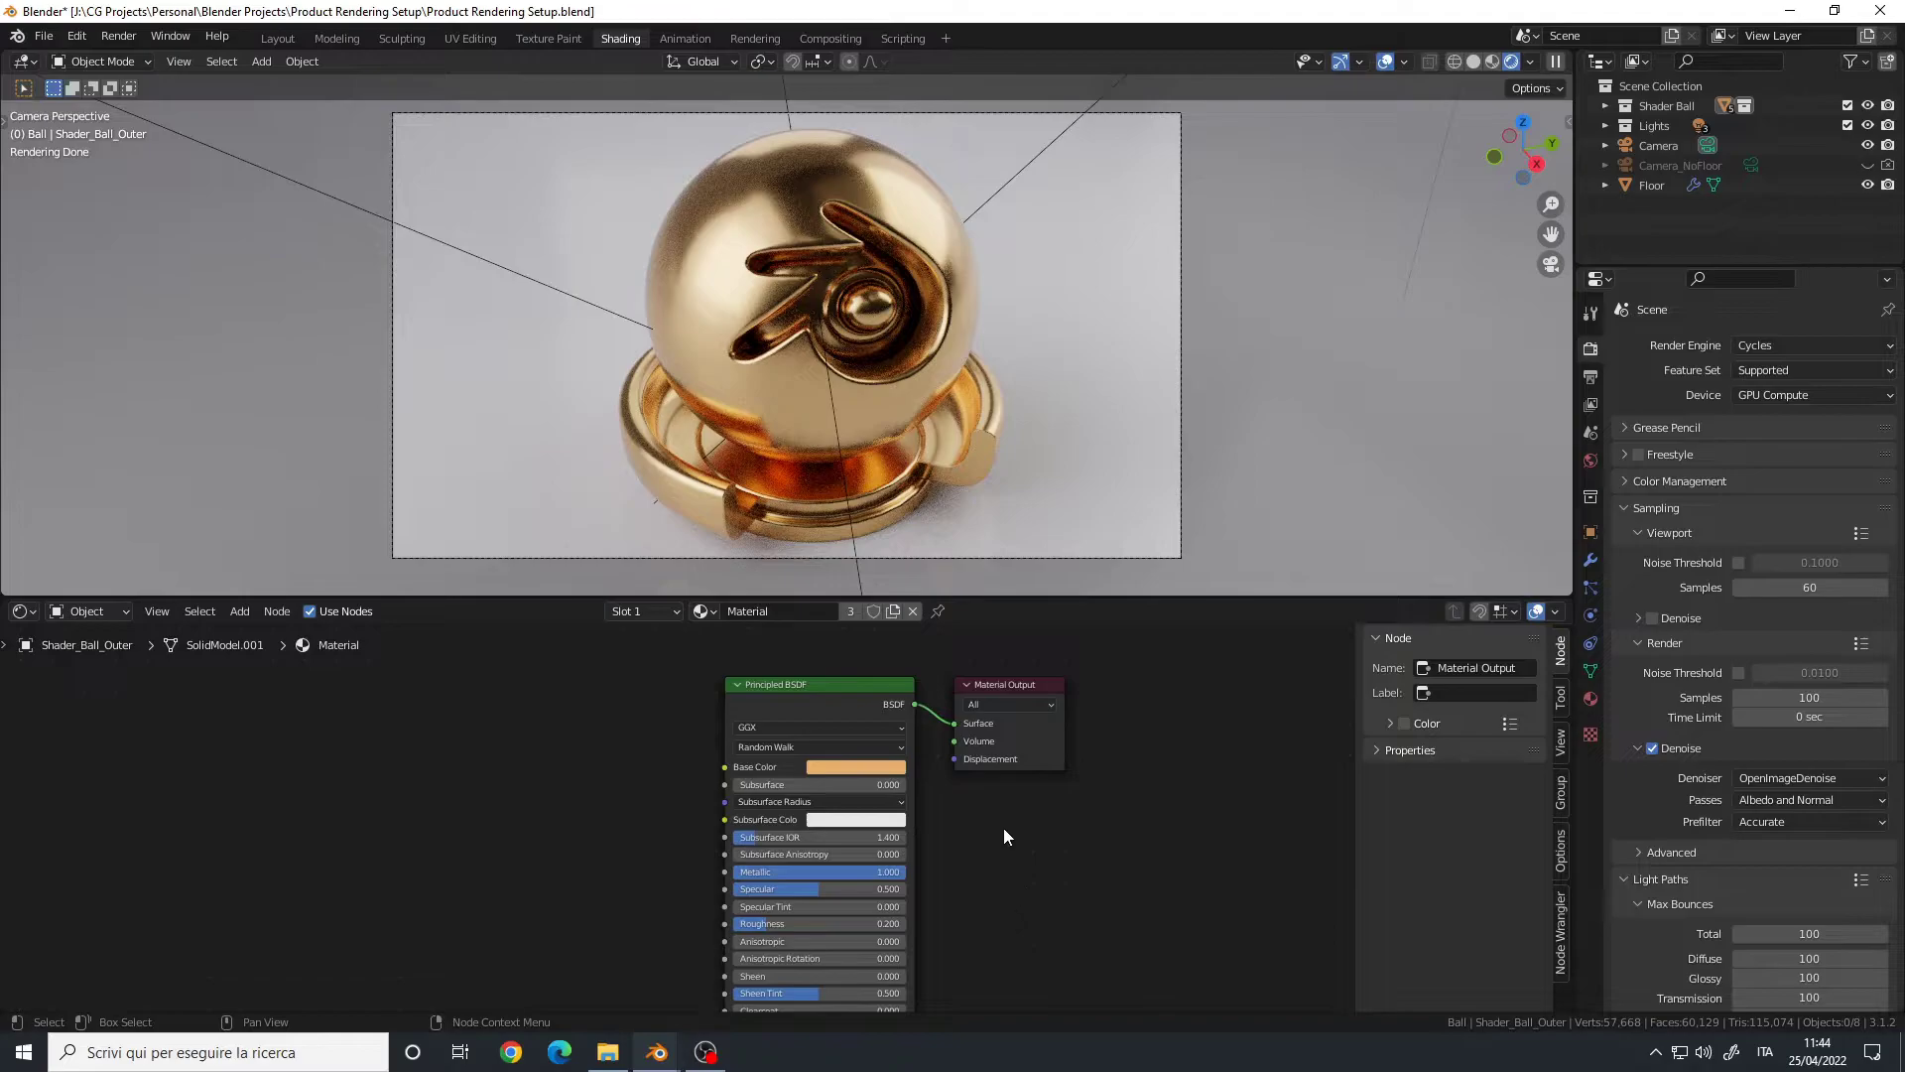
click(1652, 748)
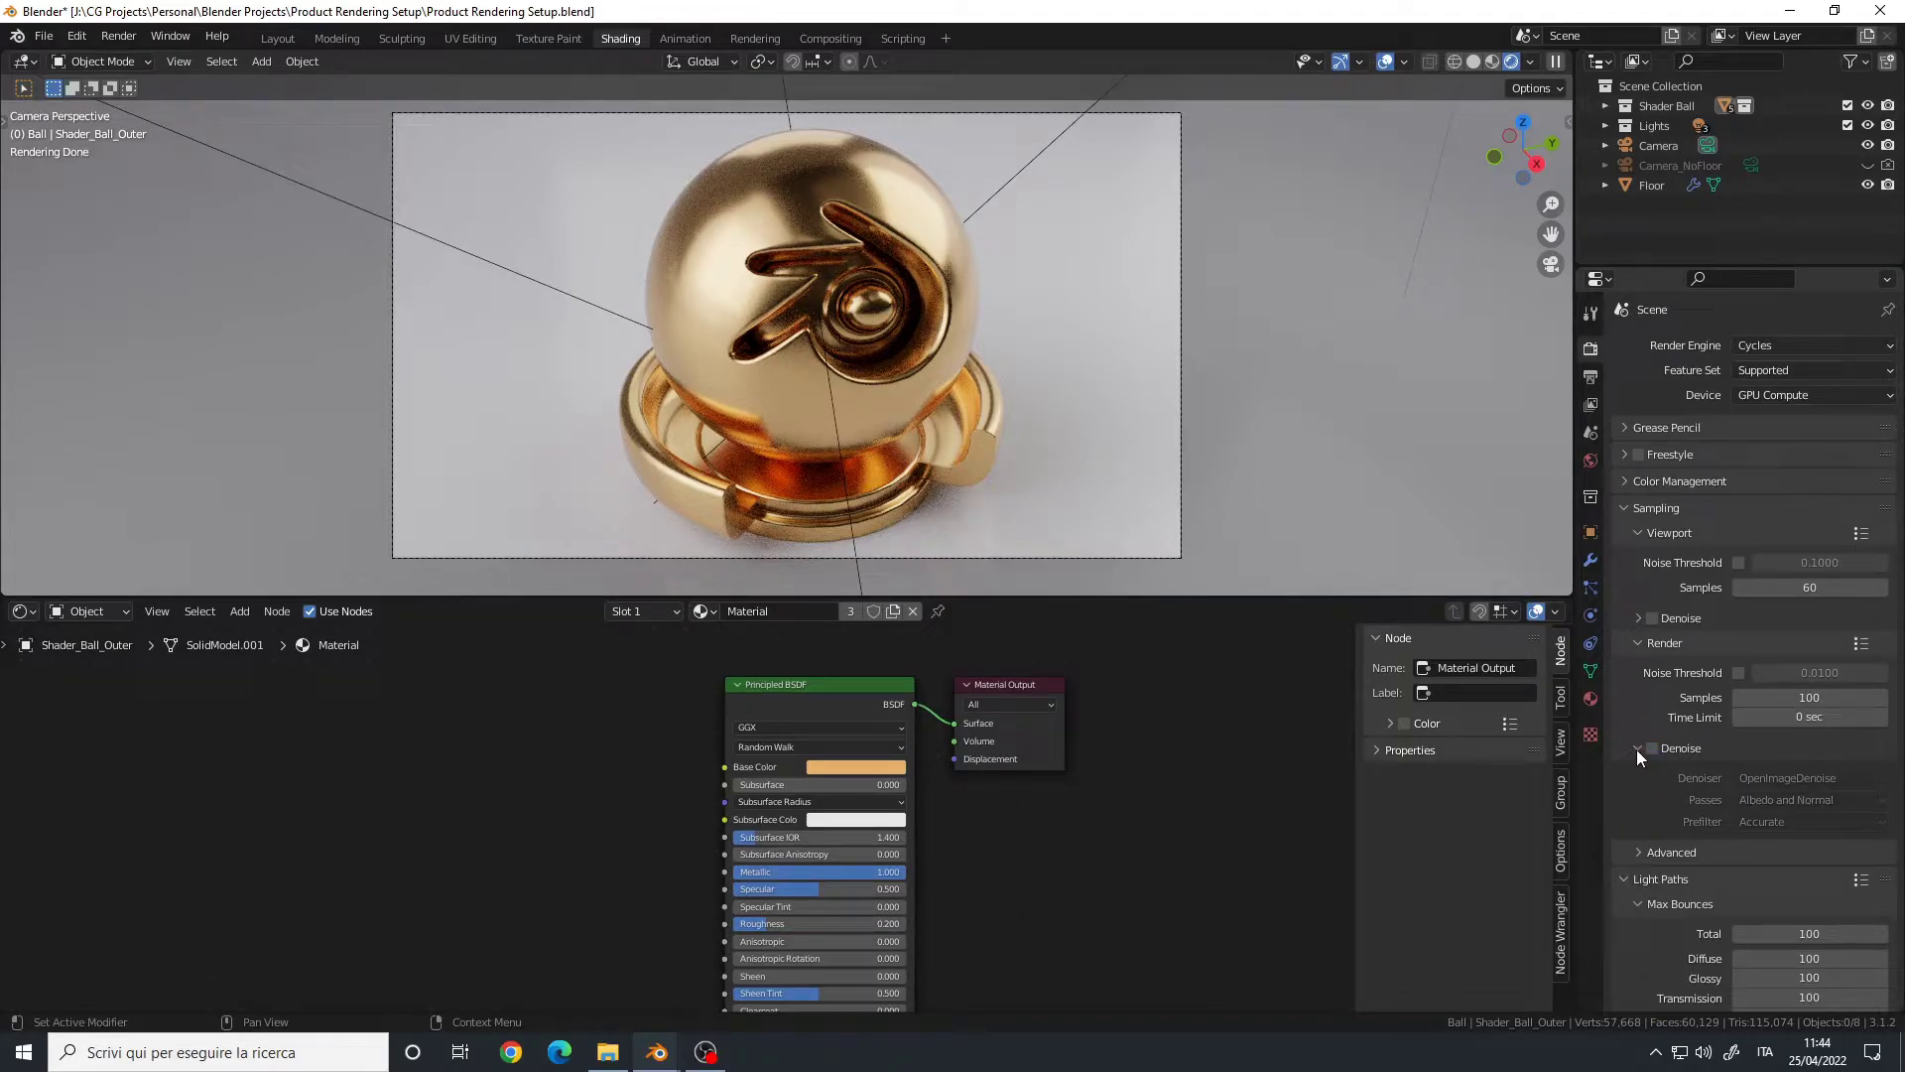
click(1637, 748)
click(1591, 405)
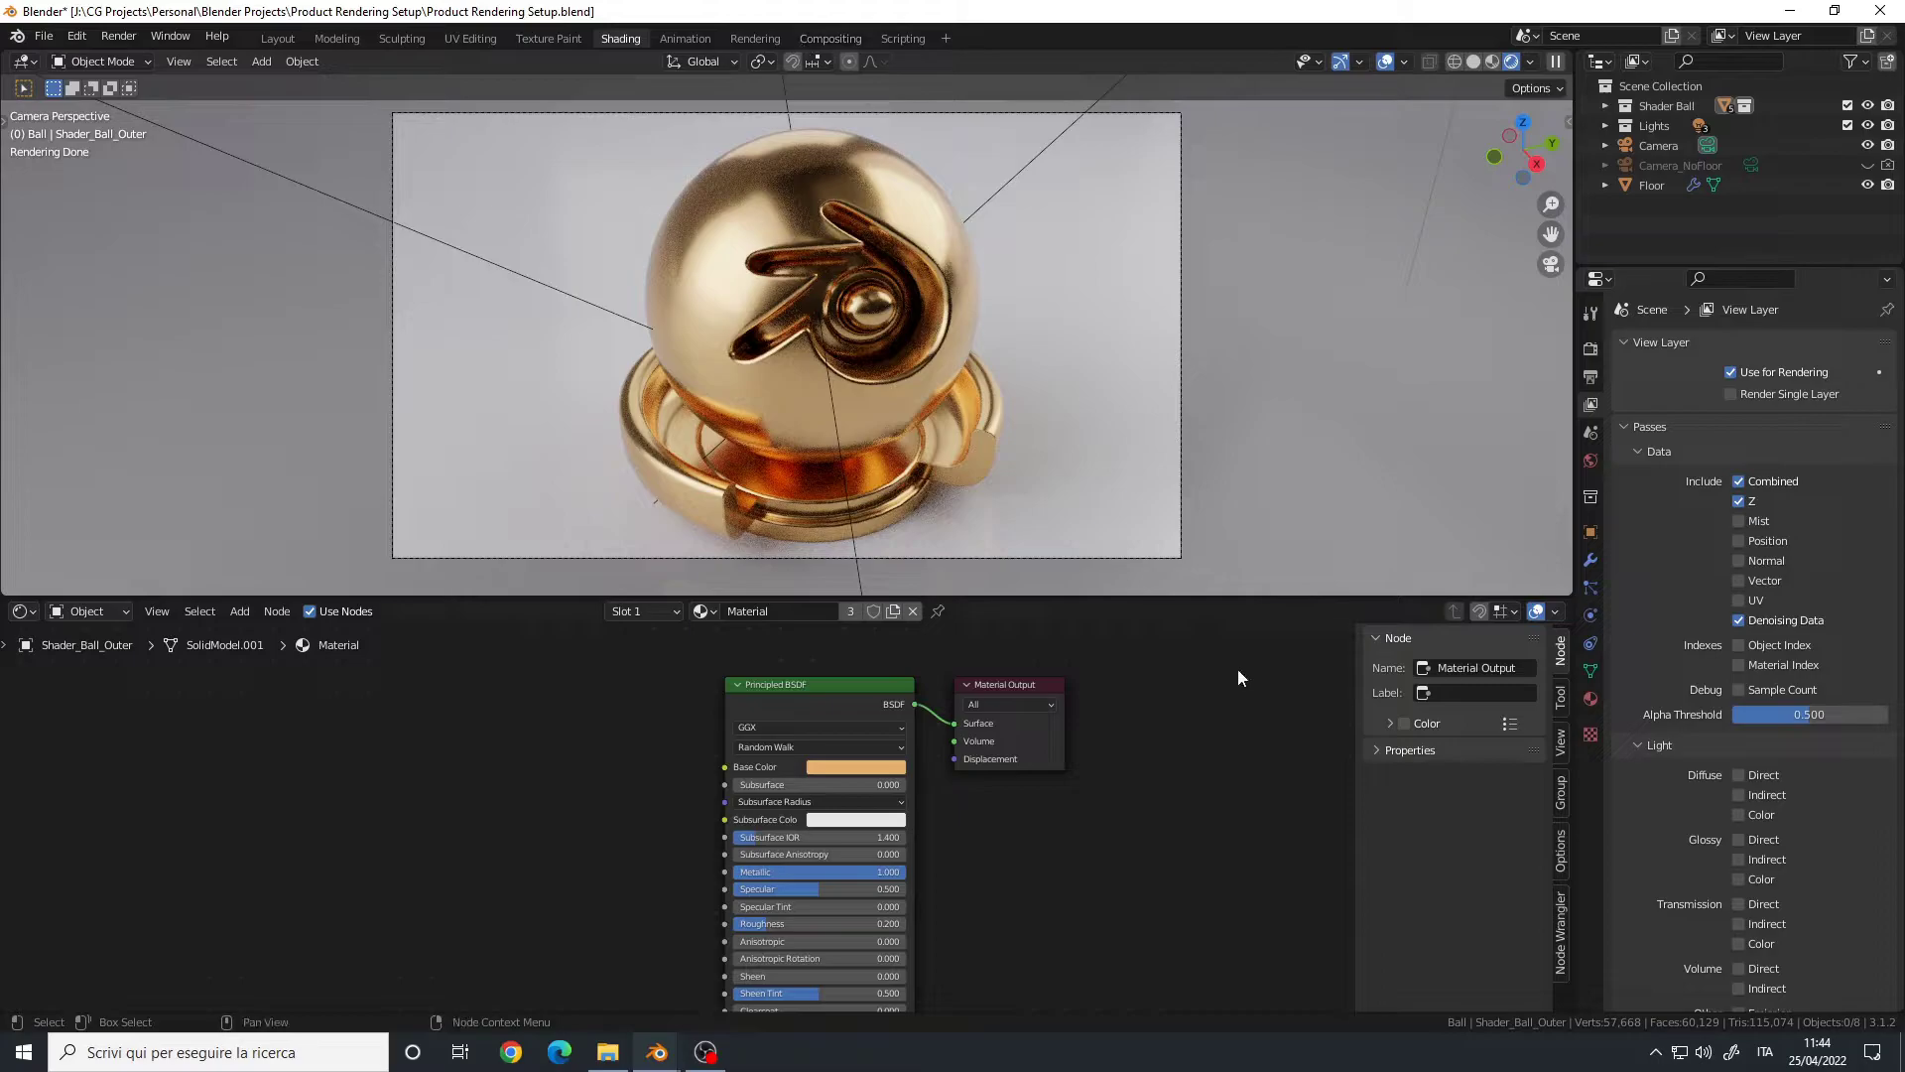
click(1591, 348)
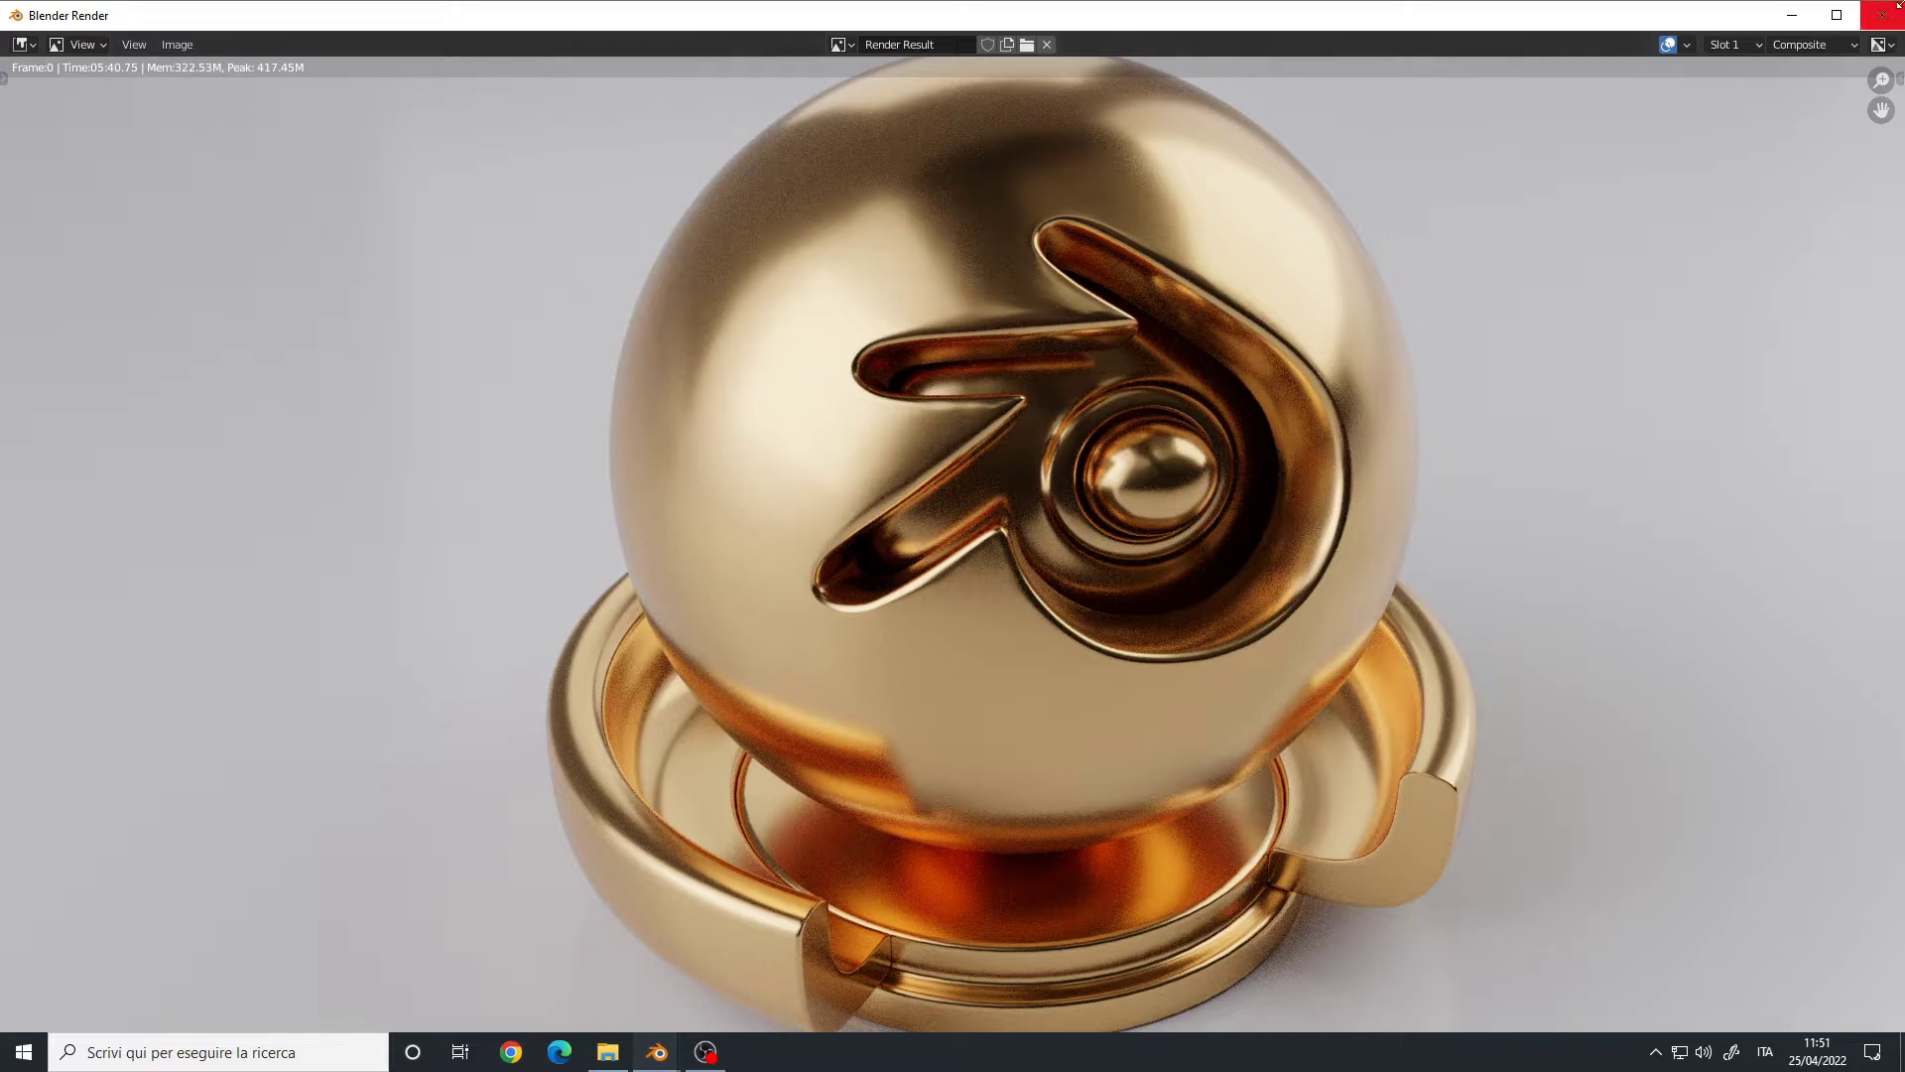
- Close the finished Blender Render window
click(1792, 15)
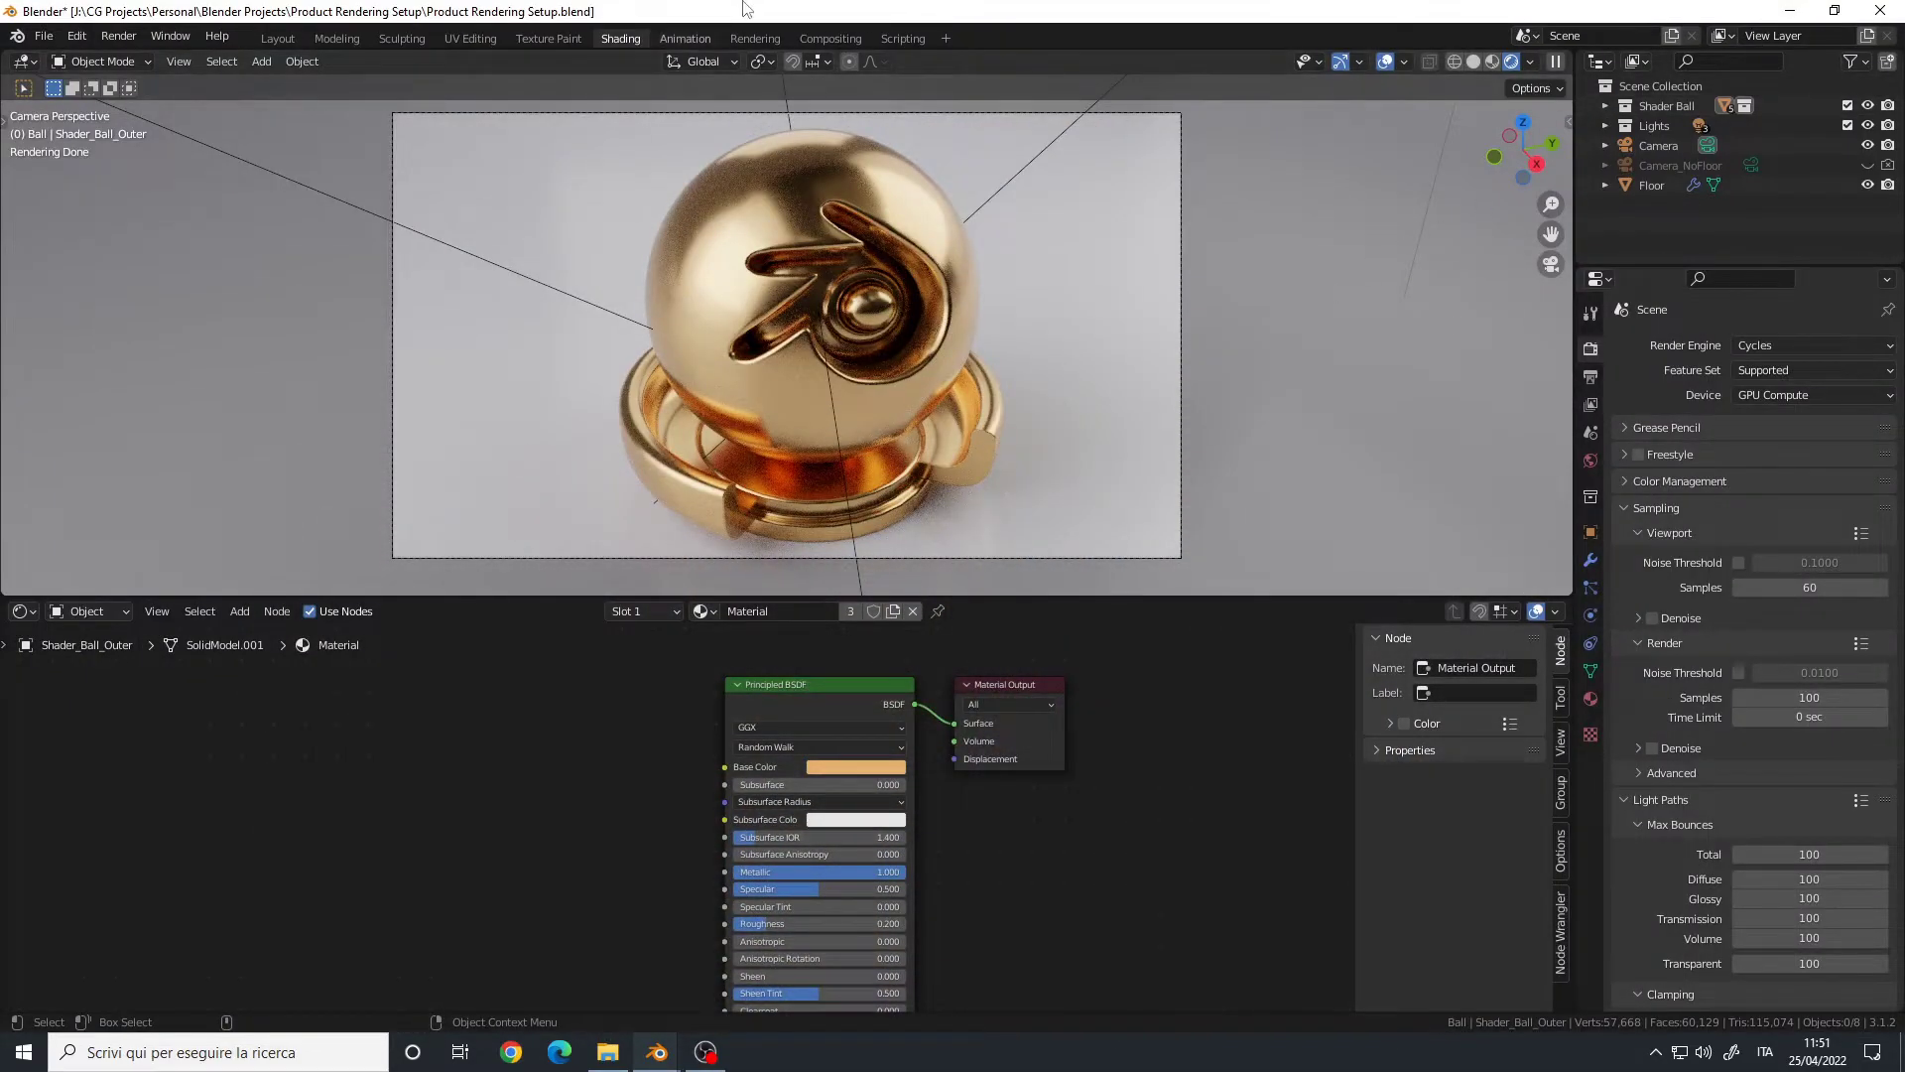
- Switch to the Compositing workspace and position the Render Layers node in the compositor view
click(831, 38)
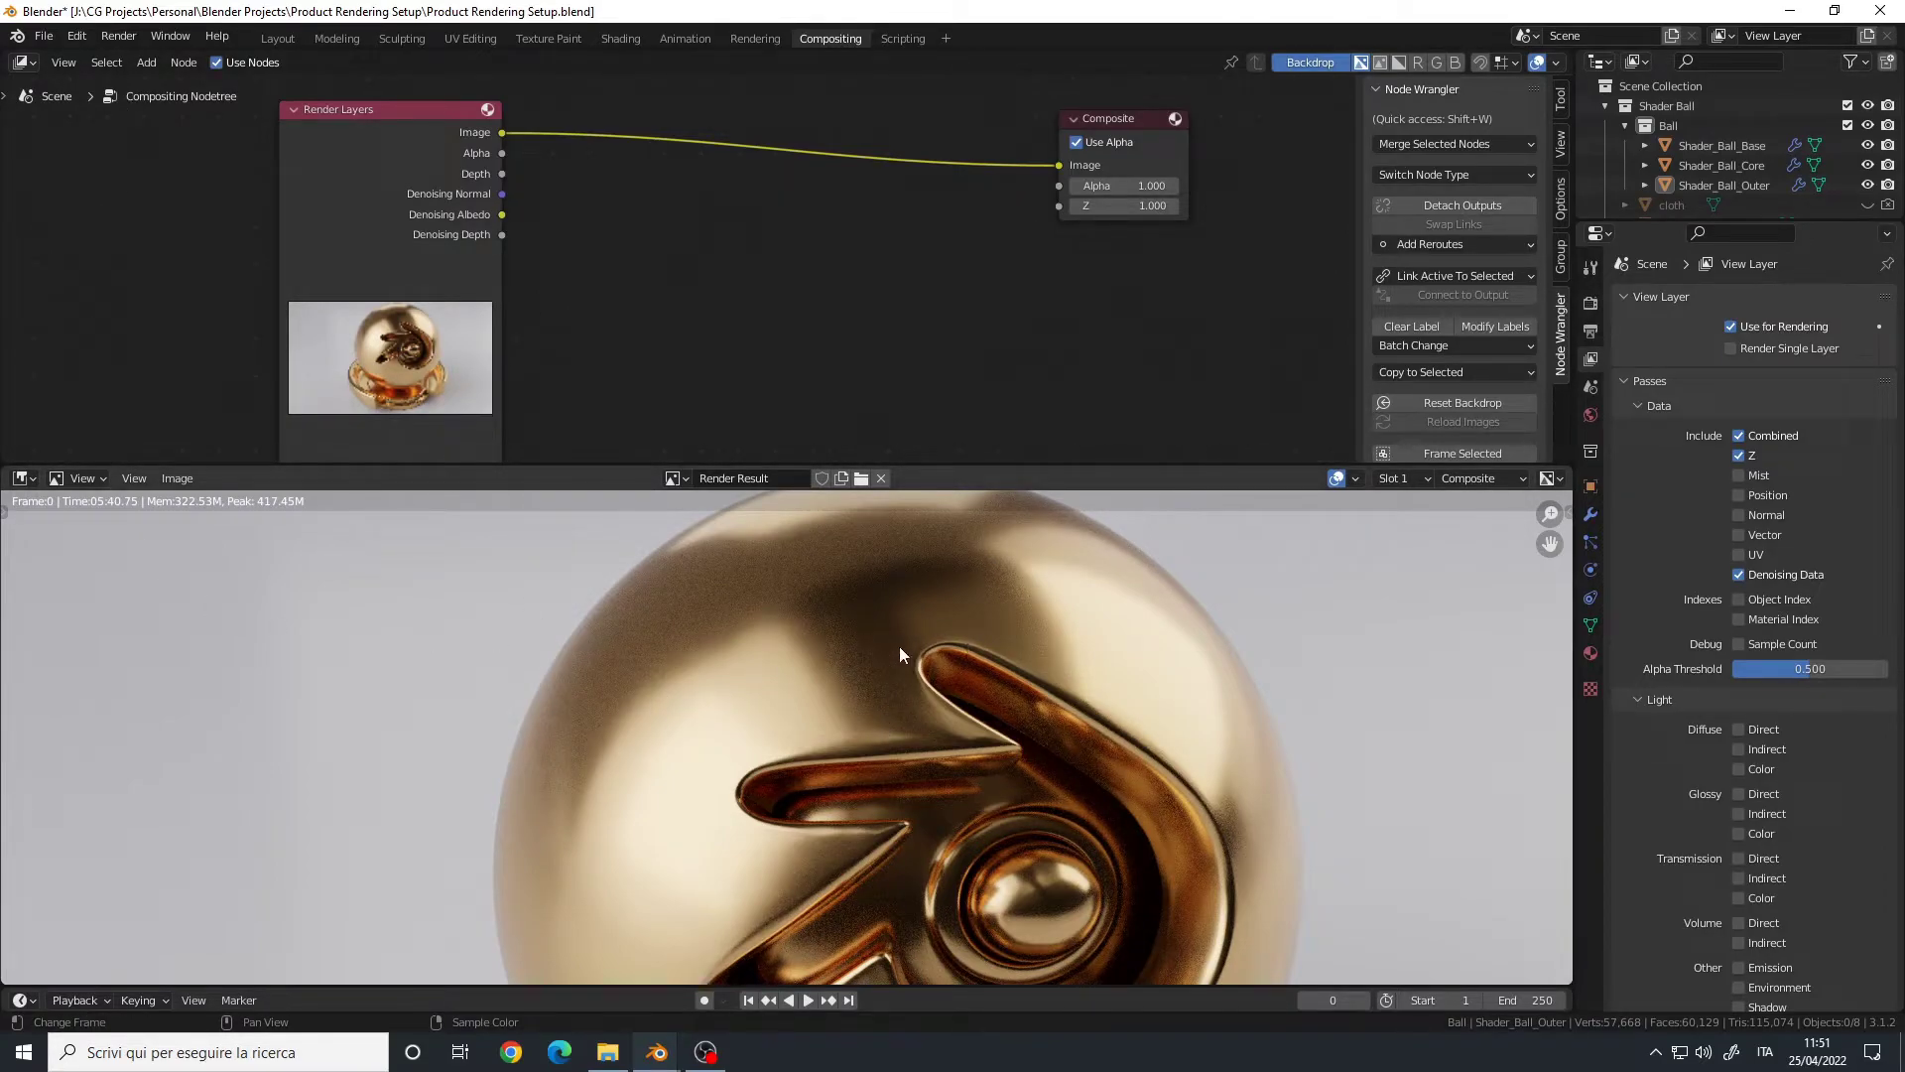
click(22, 477)
middle_drag(887, 647, 888, 789)
middle_drag(372, 228, 539, 242)
scroll(786, 312, down, 1)
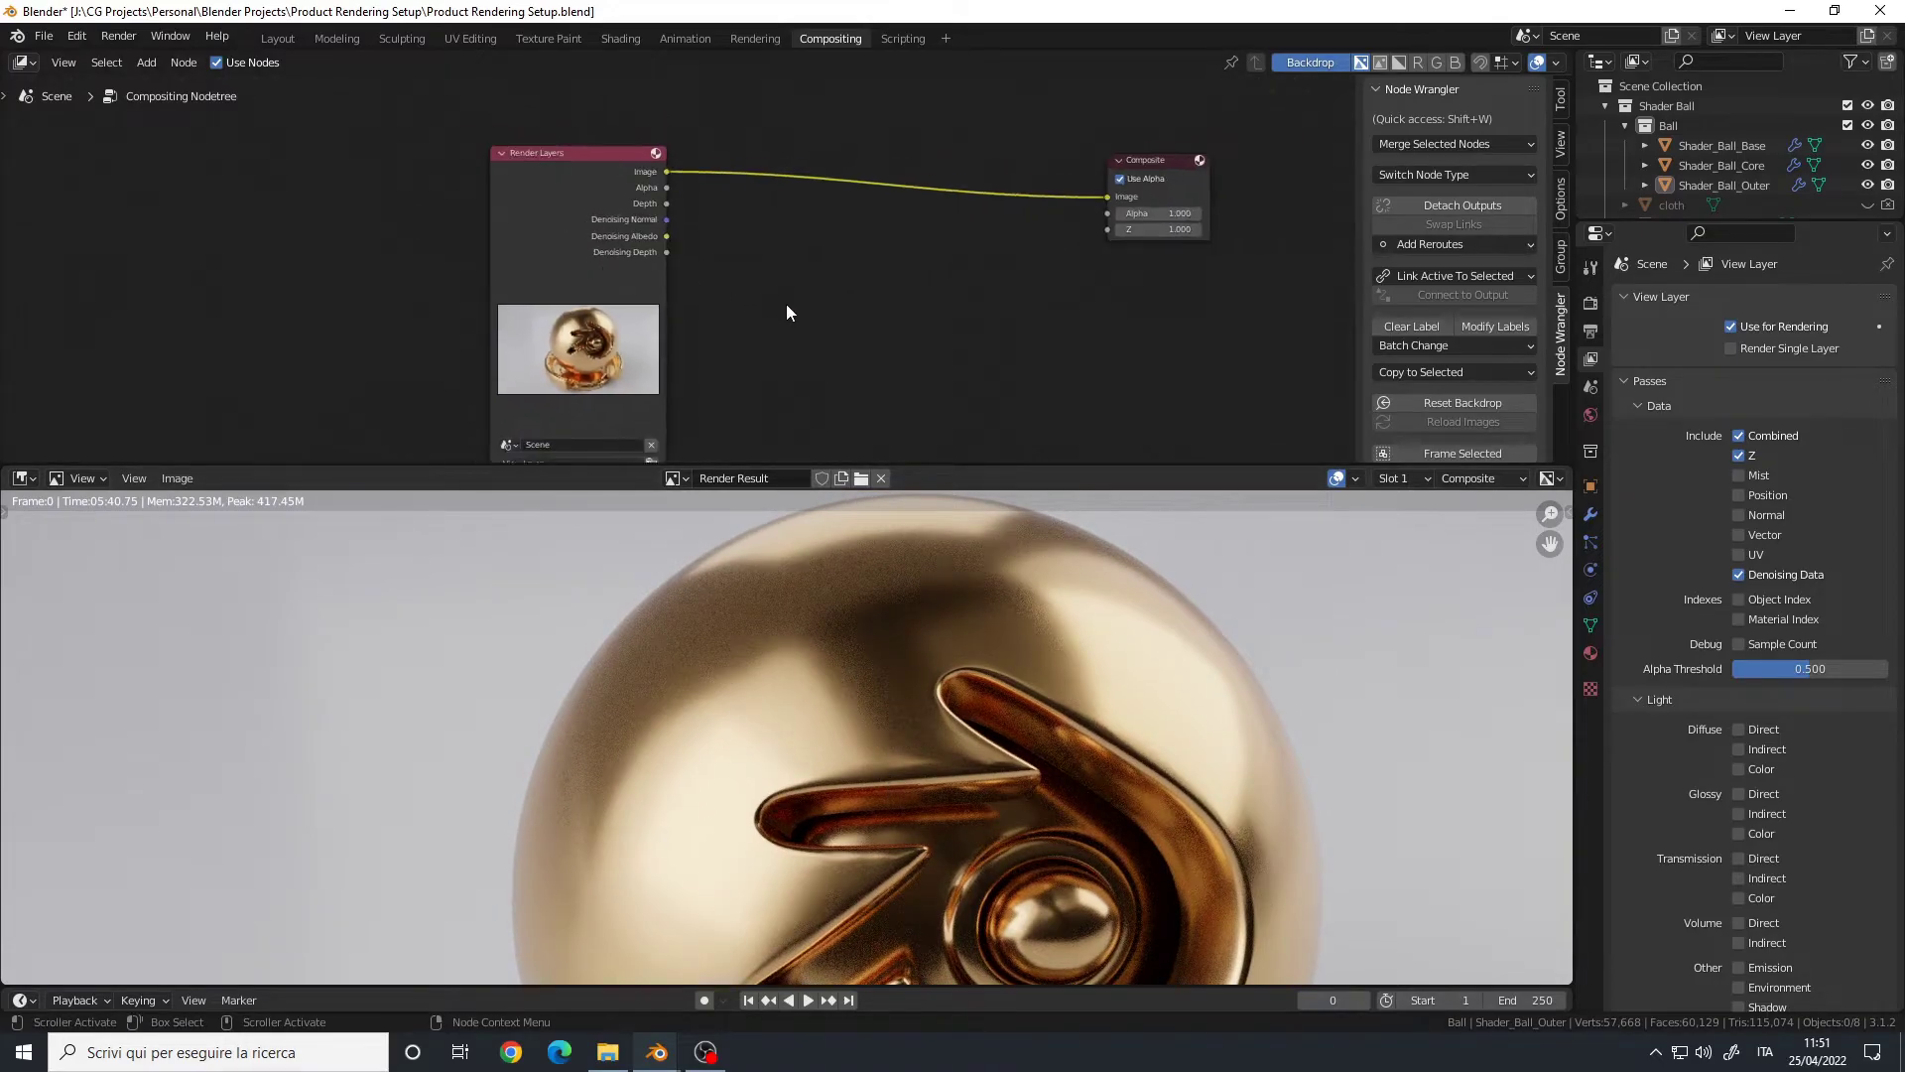
scroll(994, 270, up, 2)
drag(480, 198, 393, 197)
middle_drag(455, 147, 570, 156)
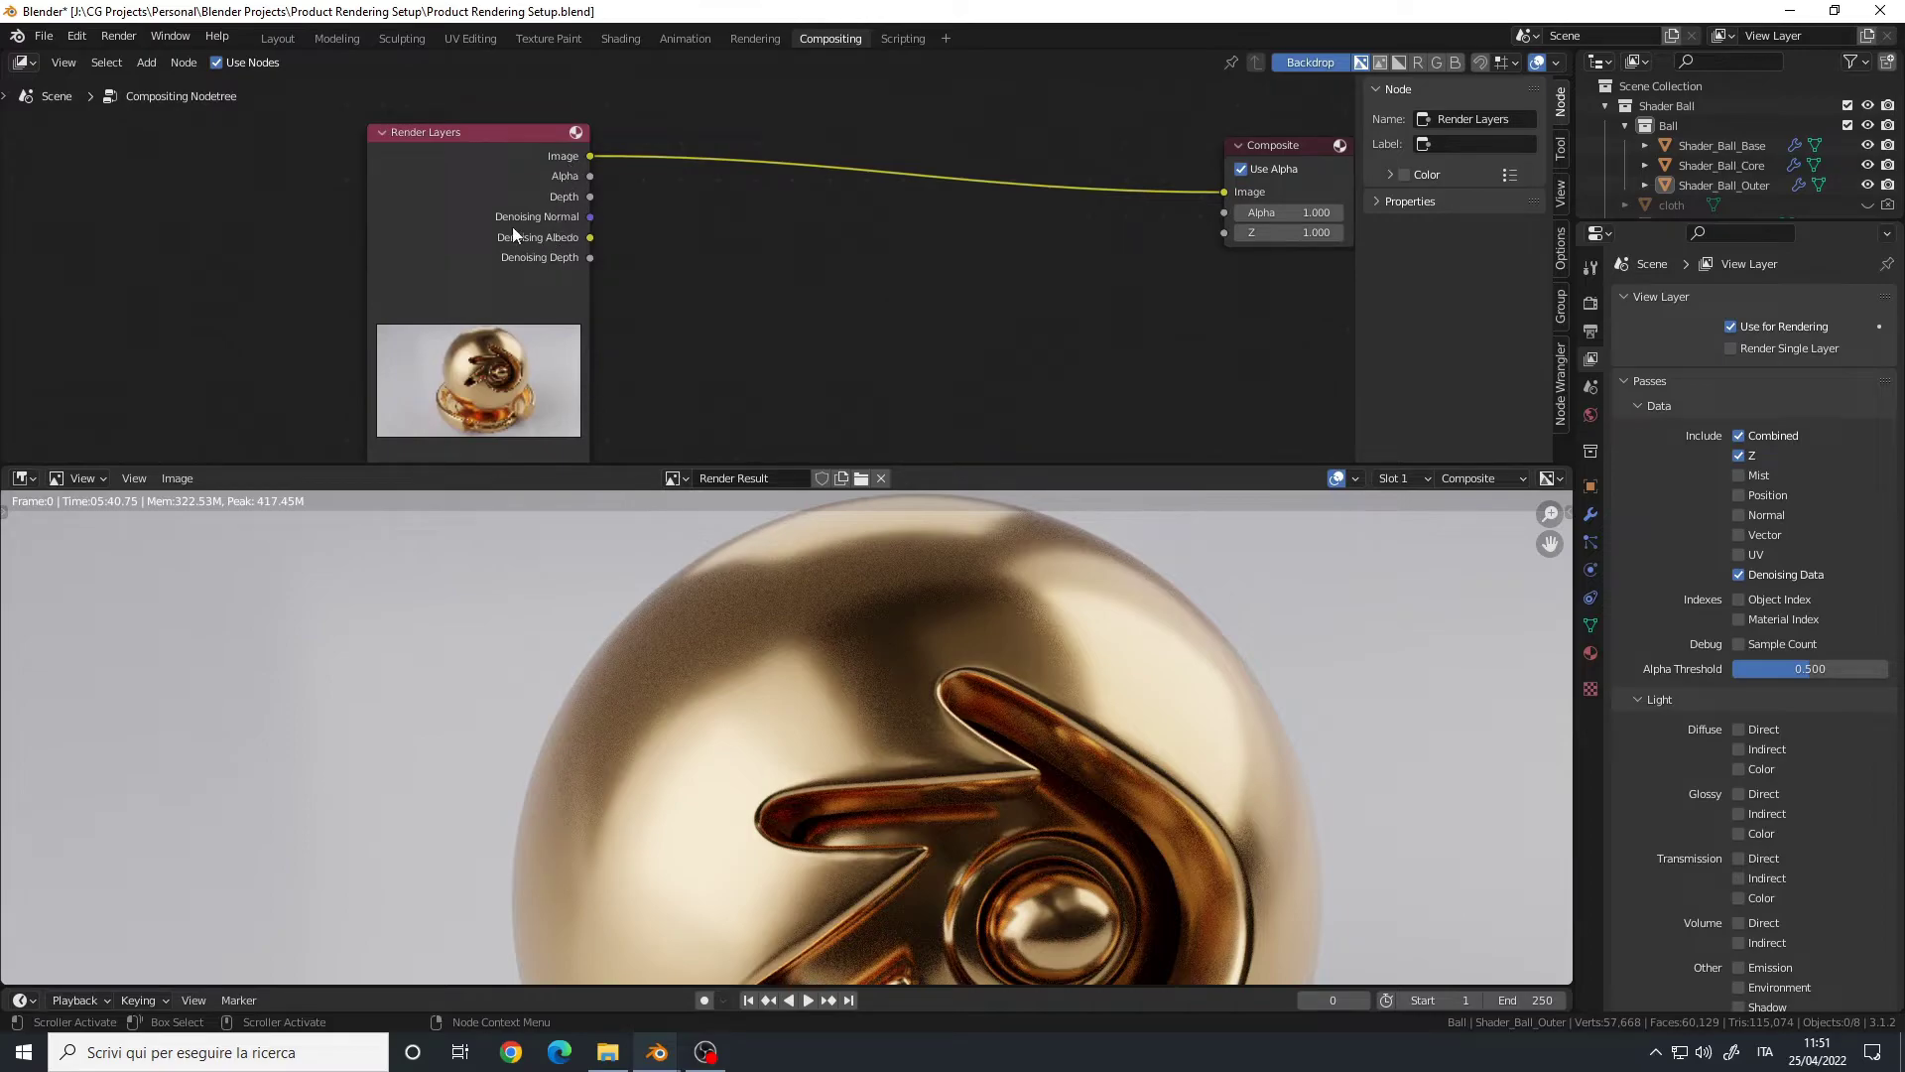
middle_drag(809, 293, 798, 268)
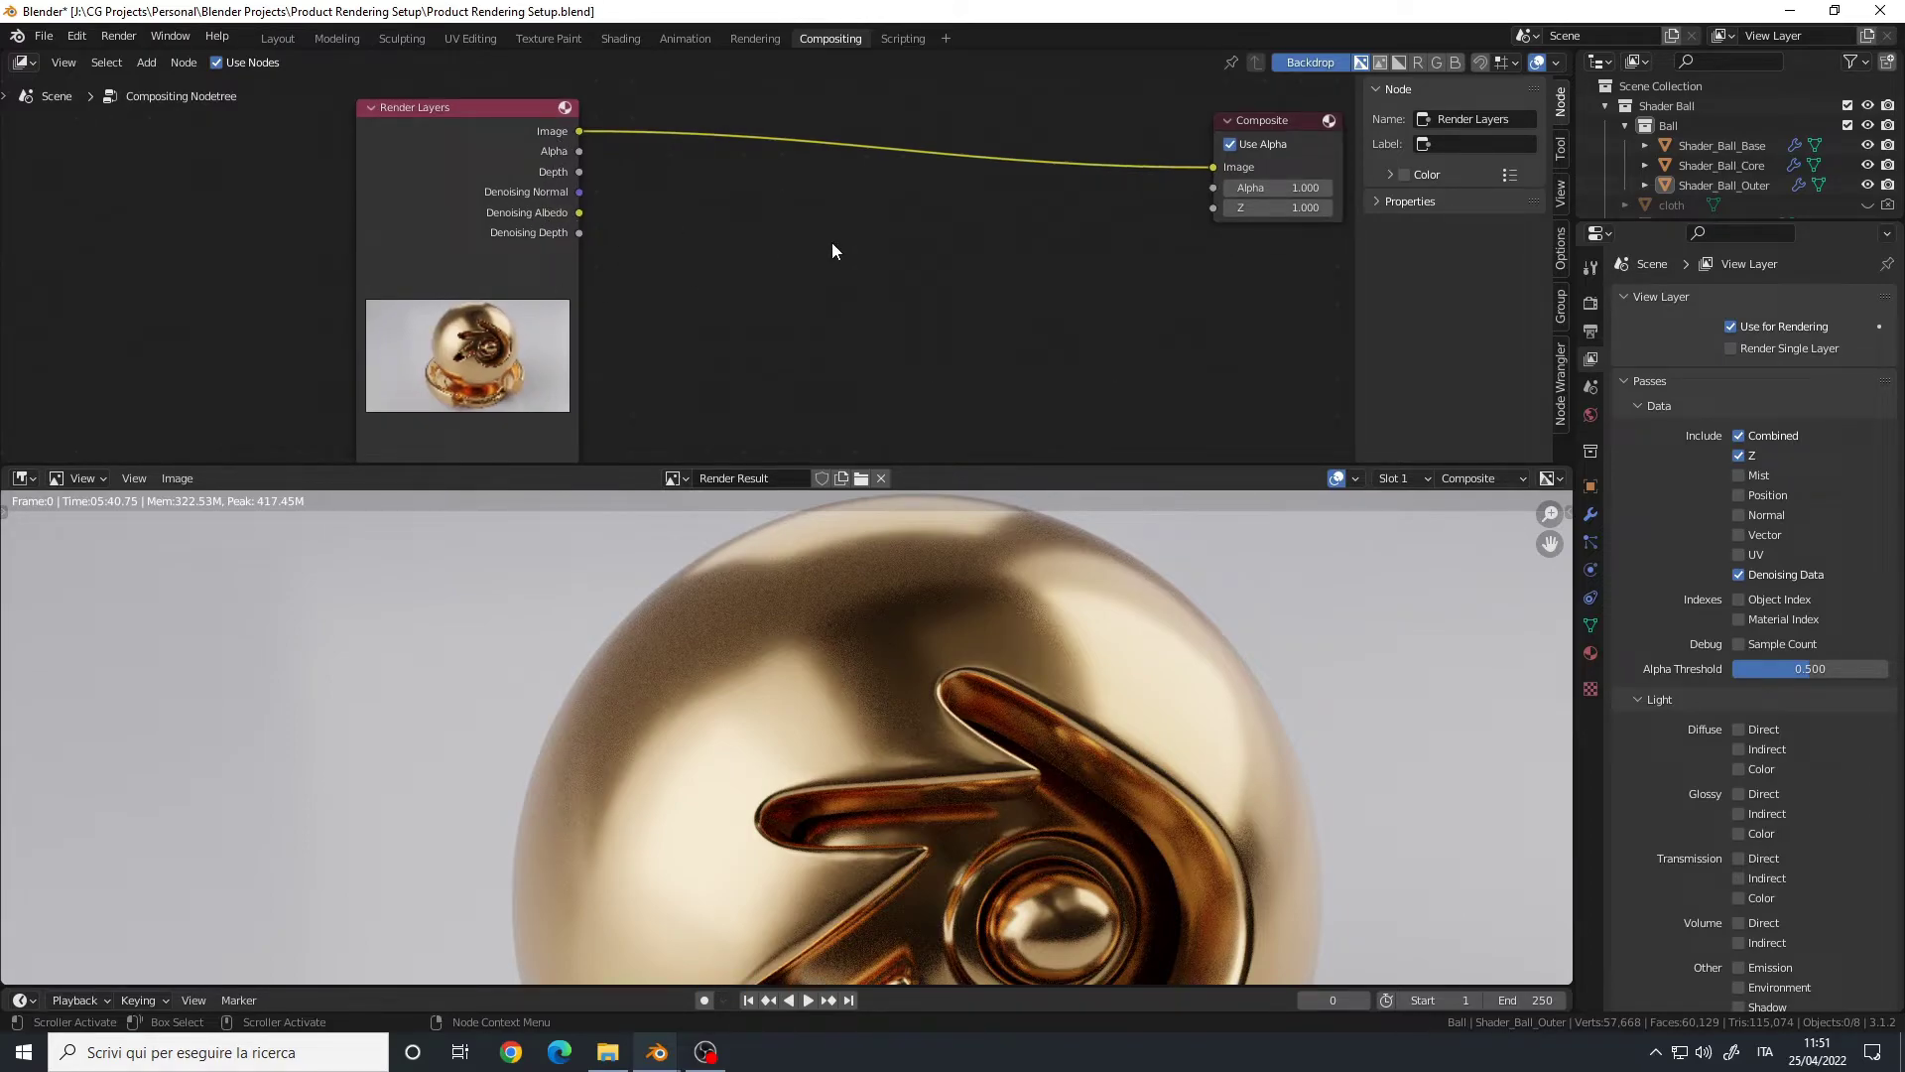
- Add a Denoise node to the compositor with the Accurate prefilter
key(shift+a)
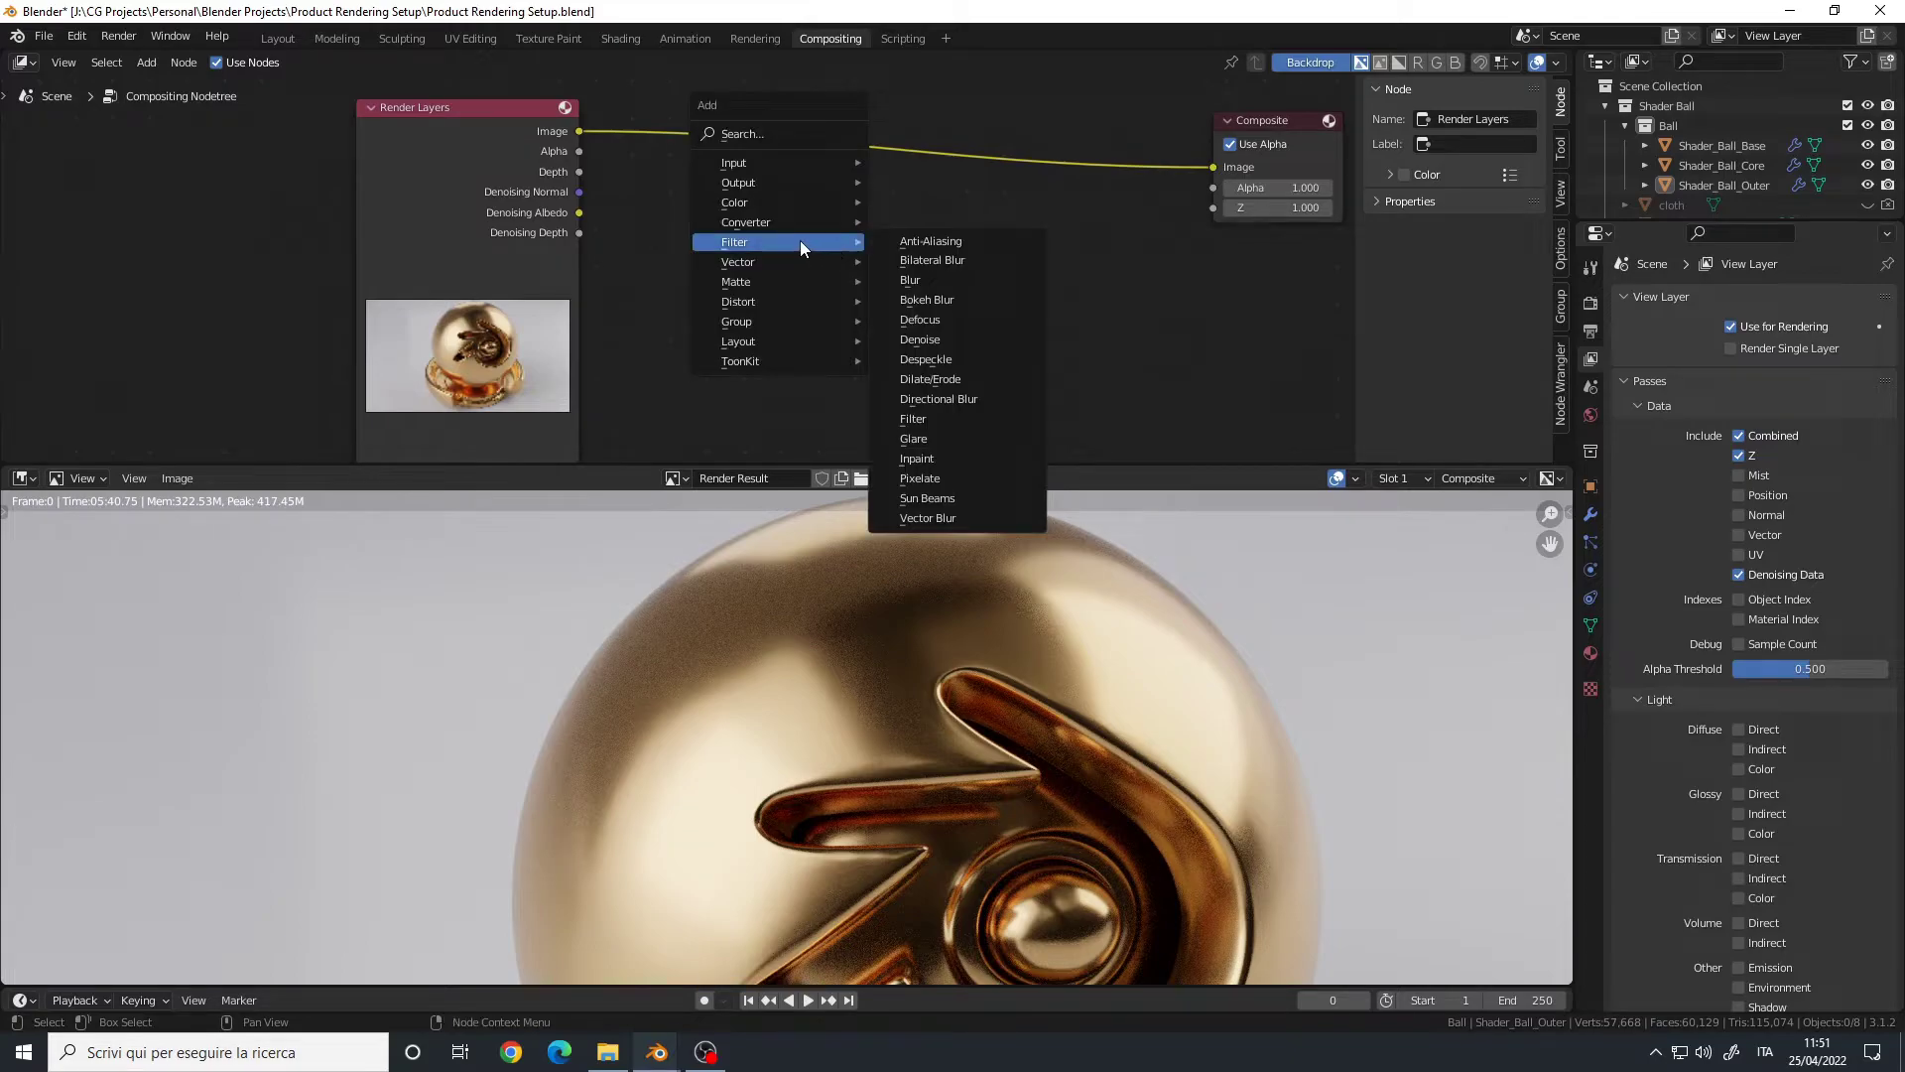
click(776, 201)
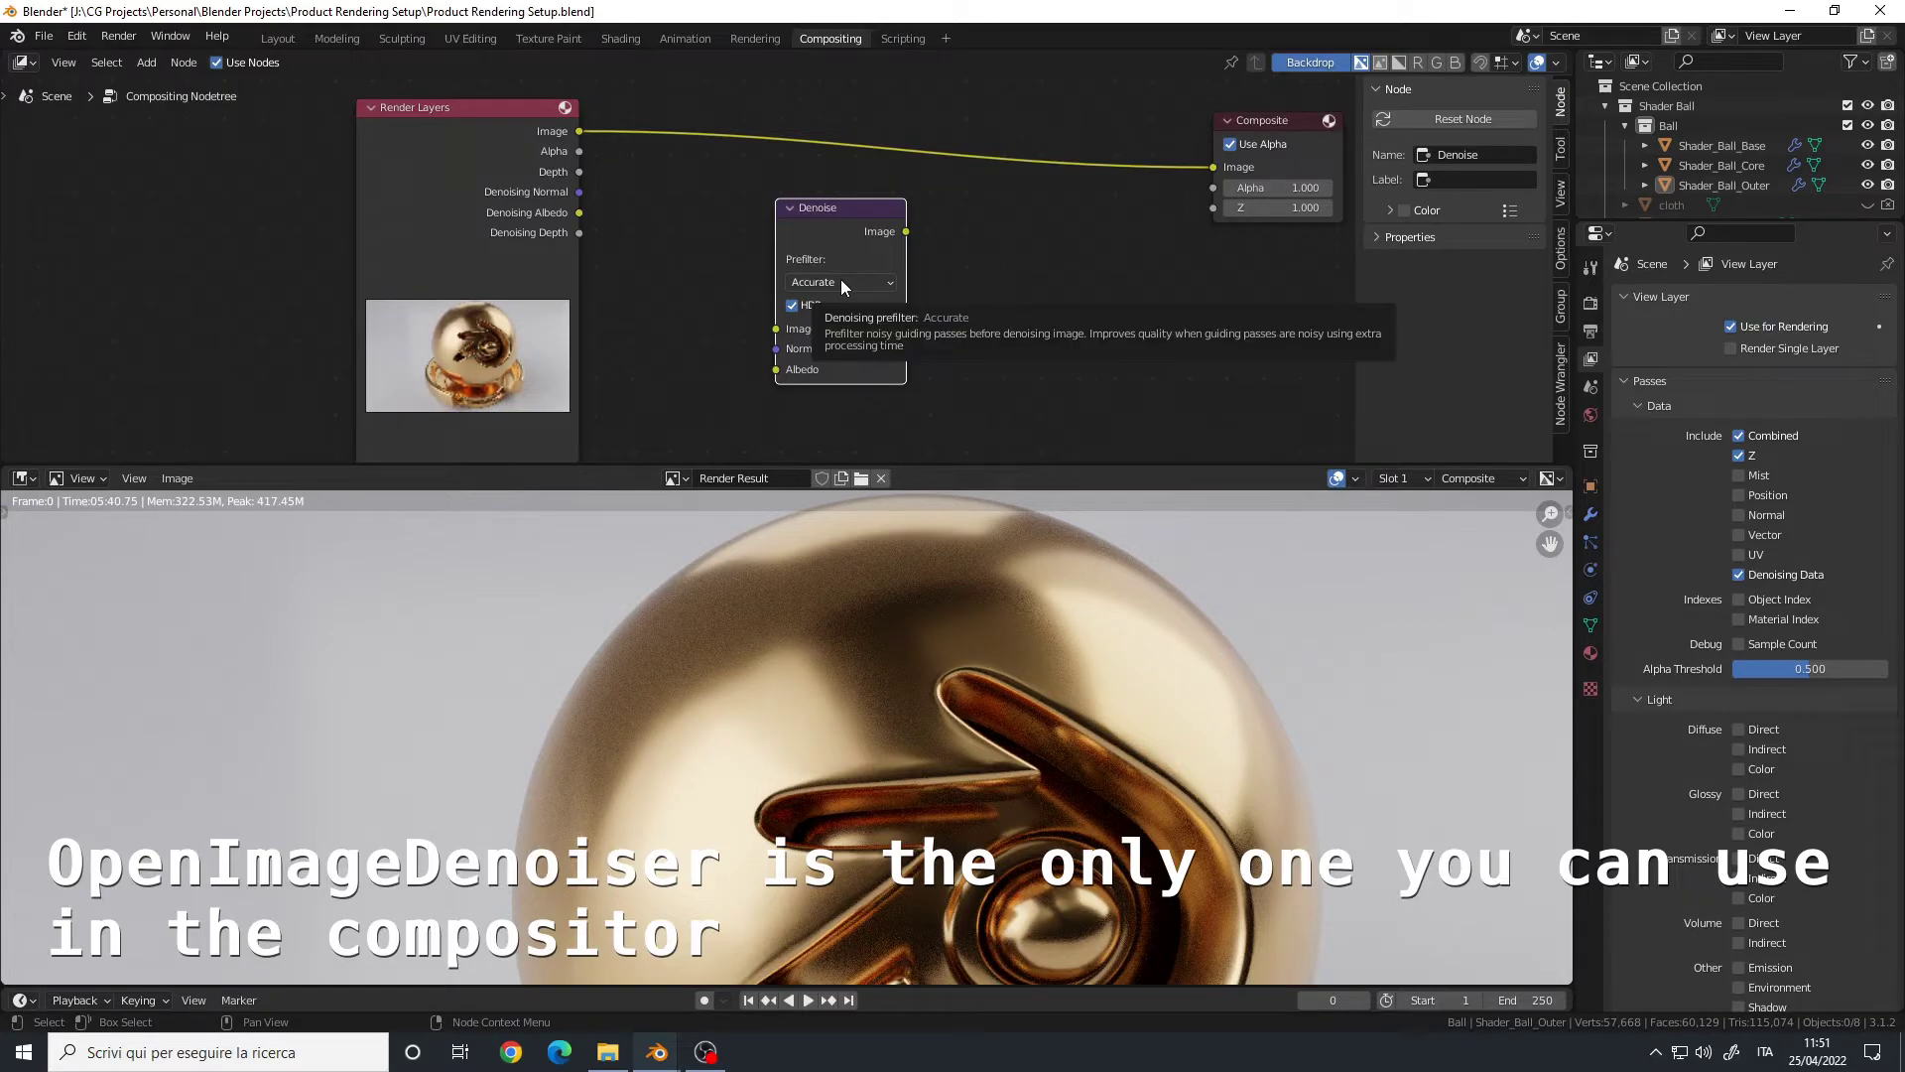
click(1593, 302)
click(1638, 621)
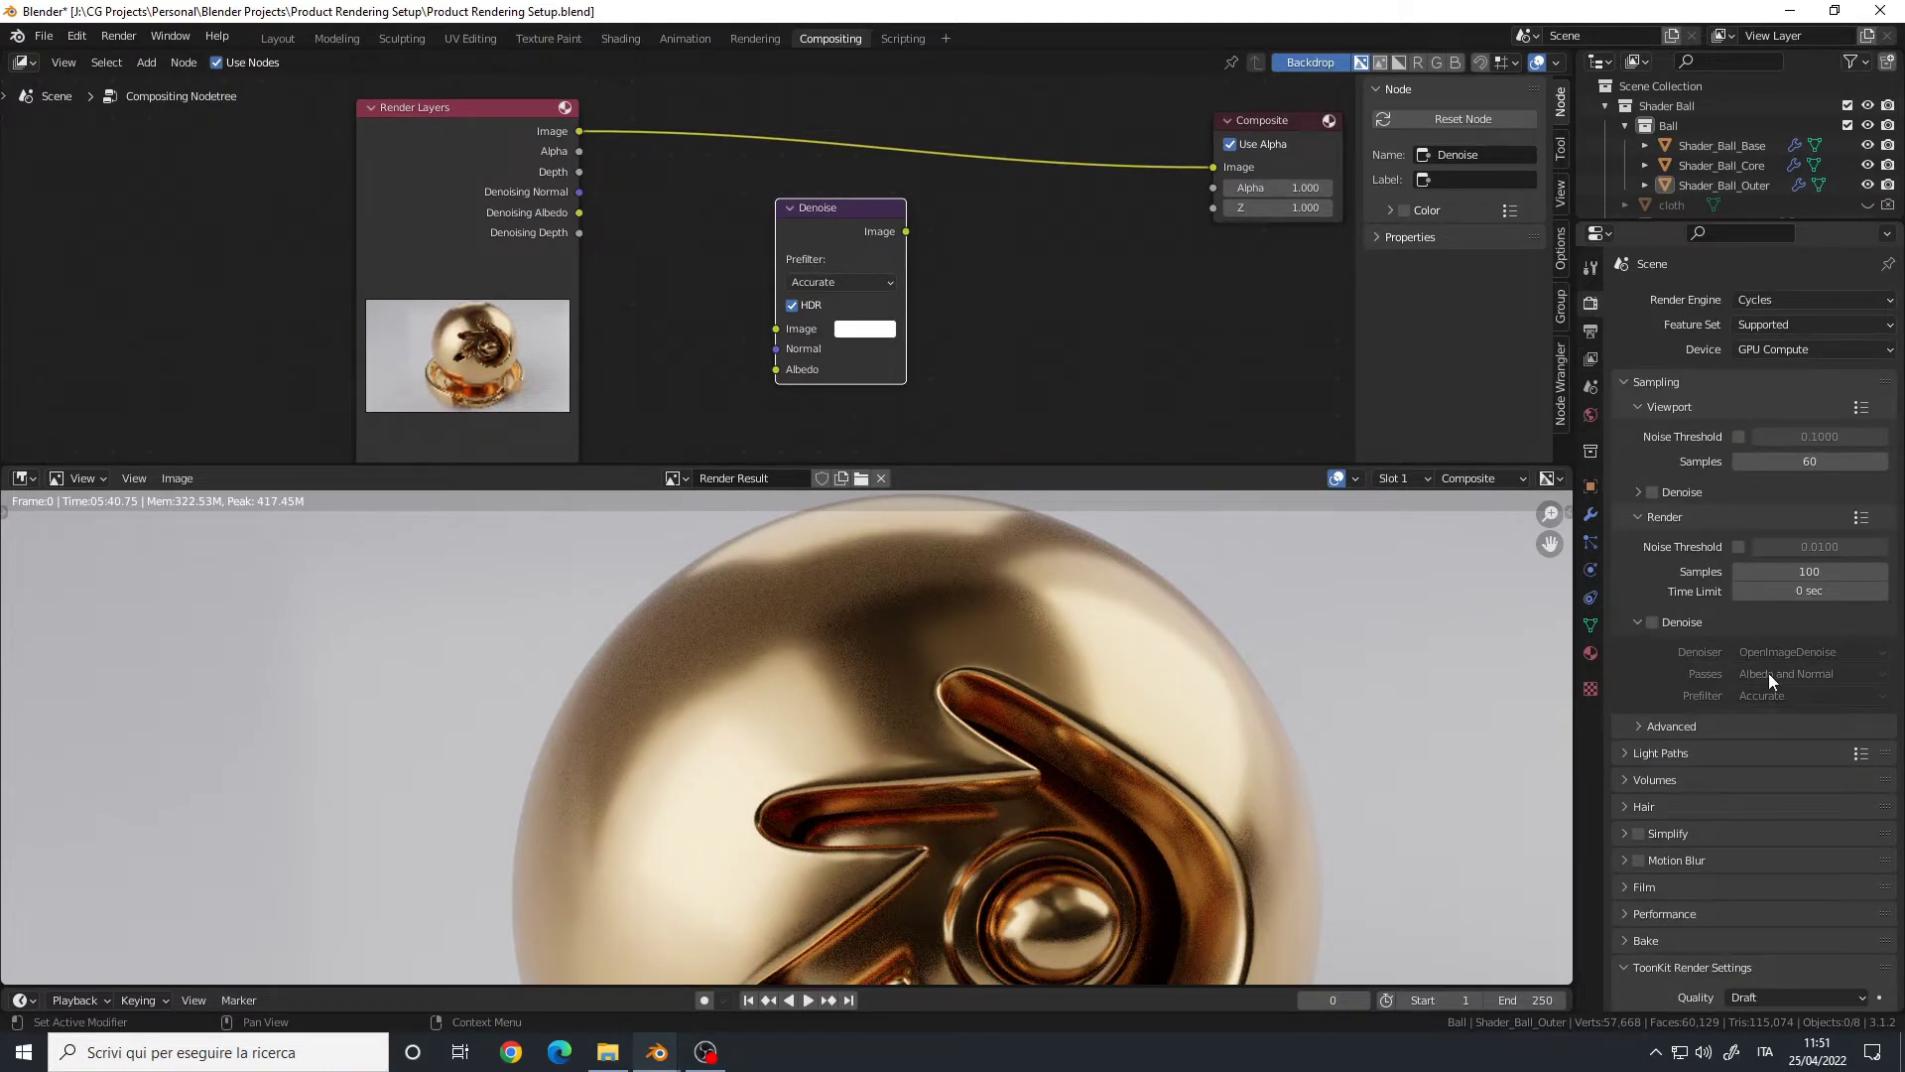
click(840, 282)
click(830, 339)
ctrl+scroll(778, 293, up, 2)
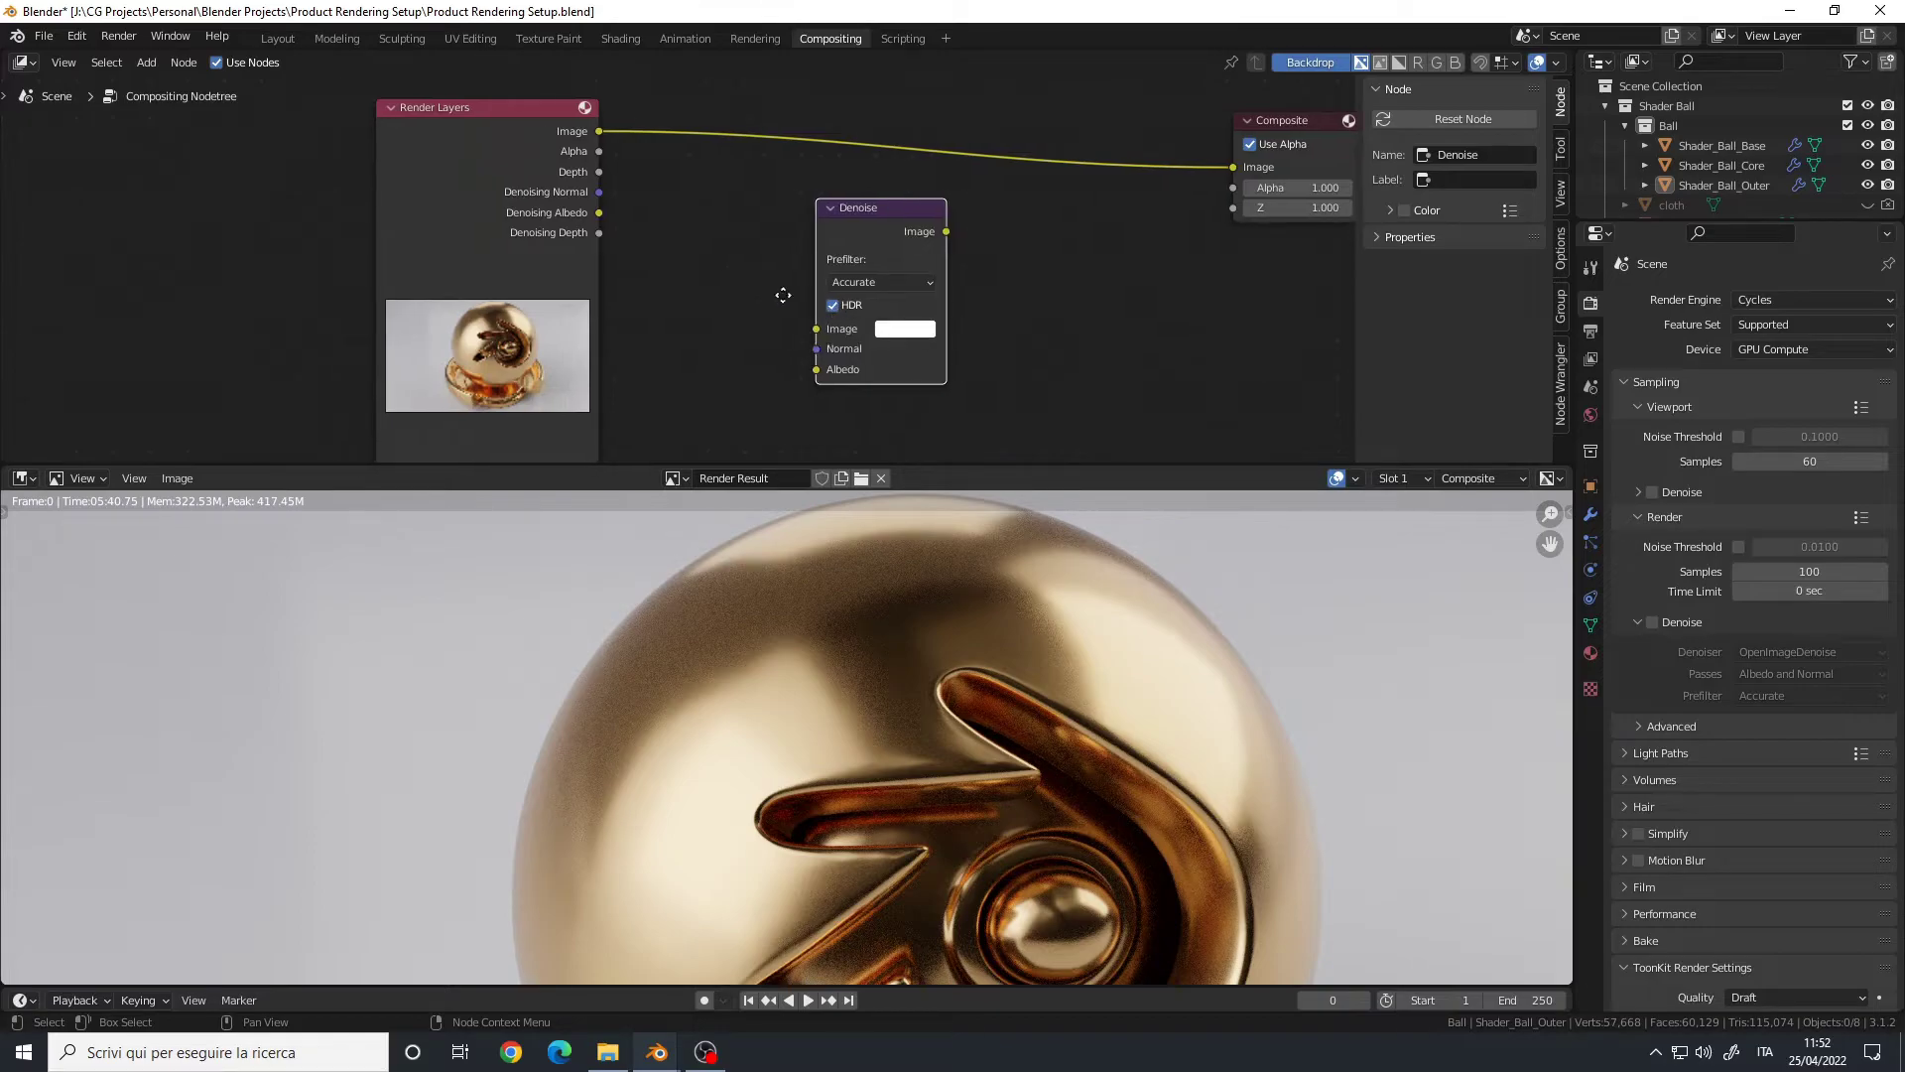
drag(874, 218, 885, 198)
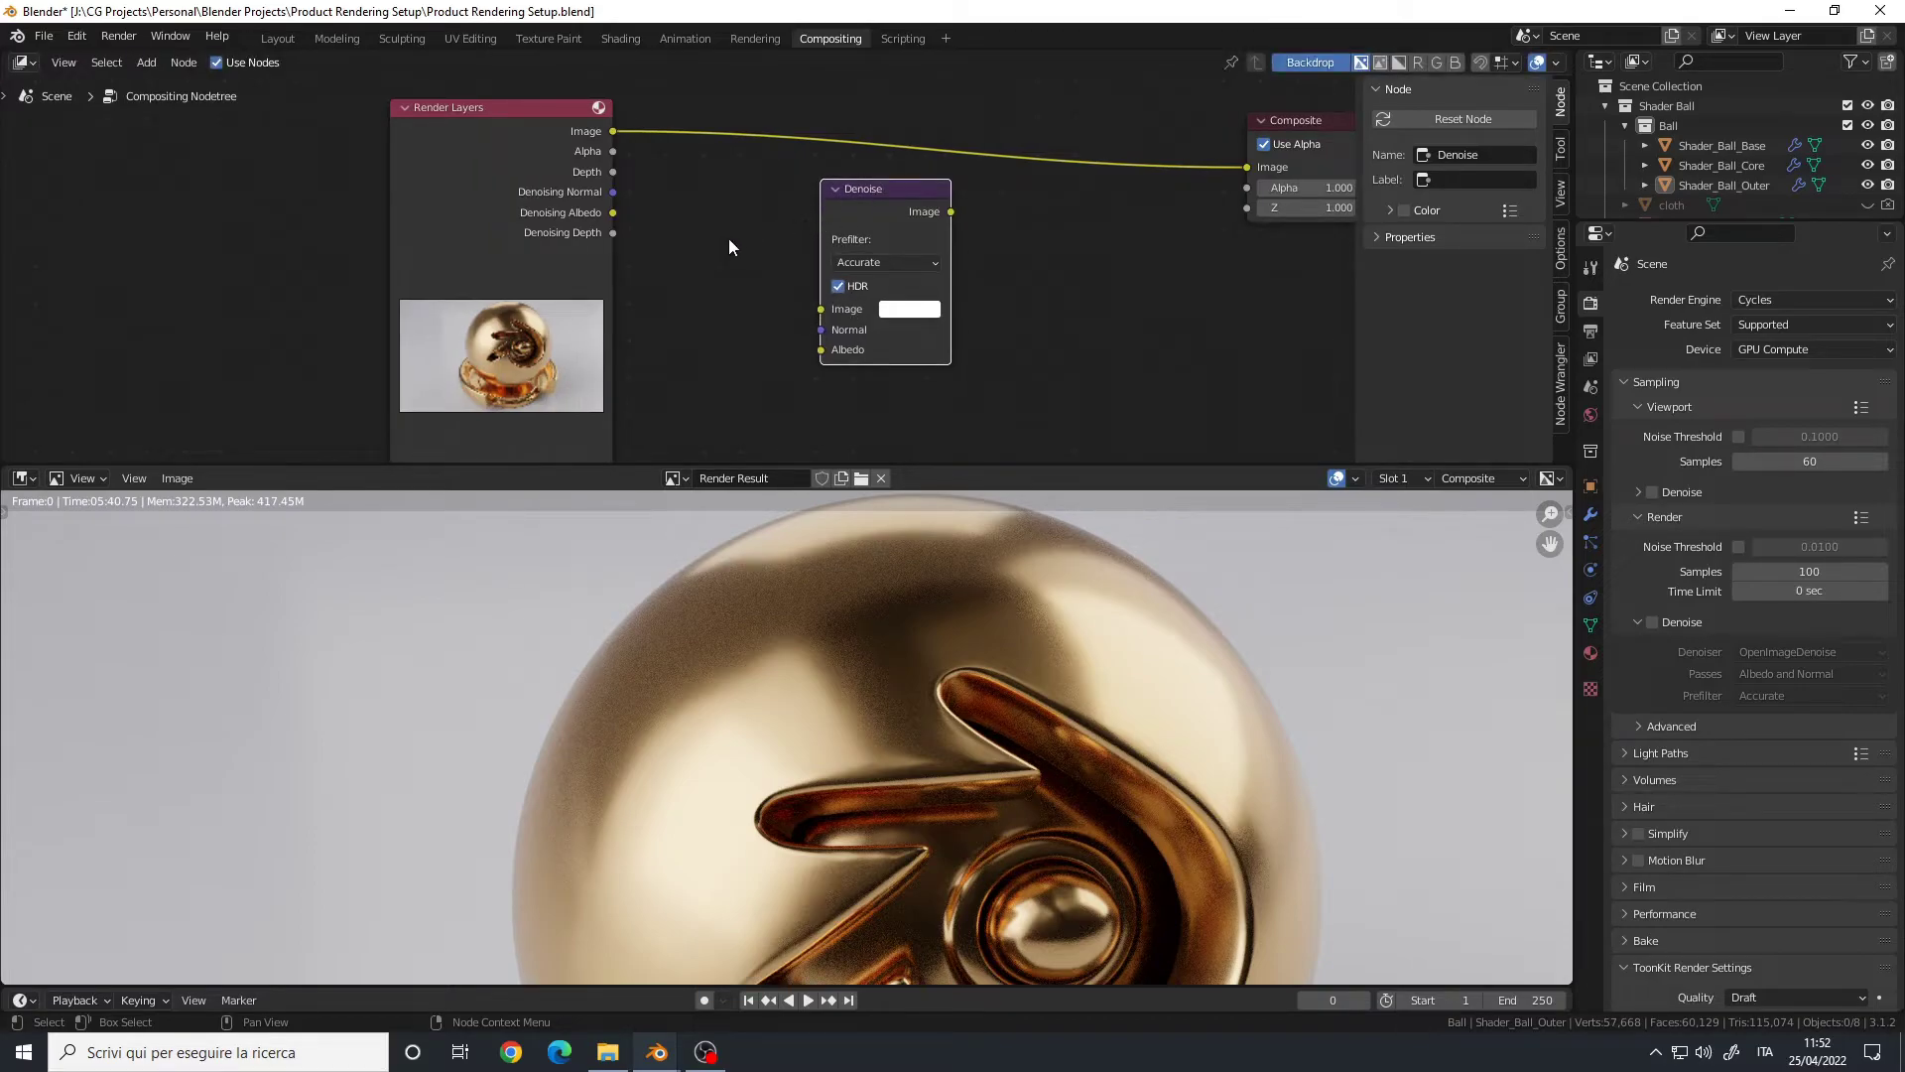
- Wire render Image, Denoising Normal and Albedo into Denoise, and its output into Composite
drag(615, 130, 826, 306)
drag(612, 191, 821, 330)
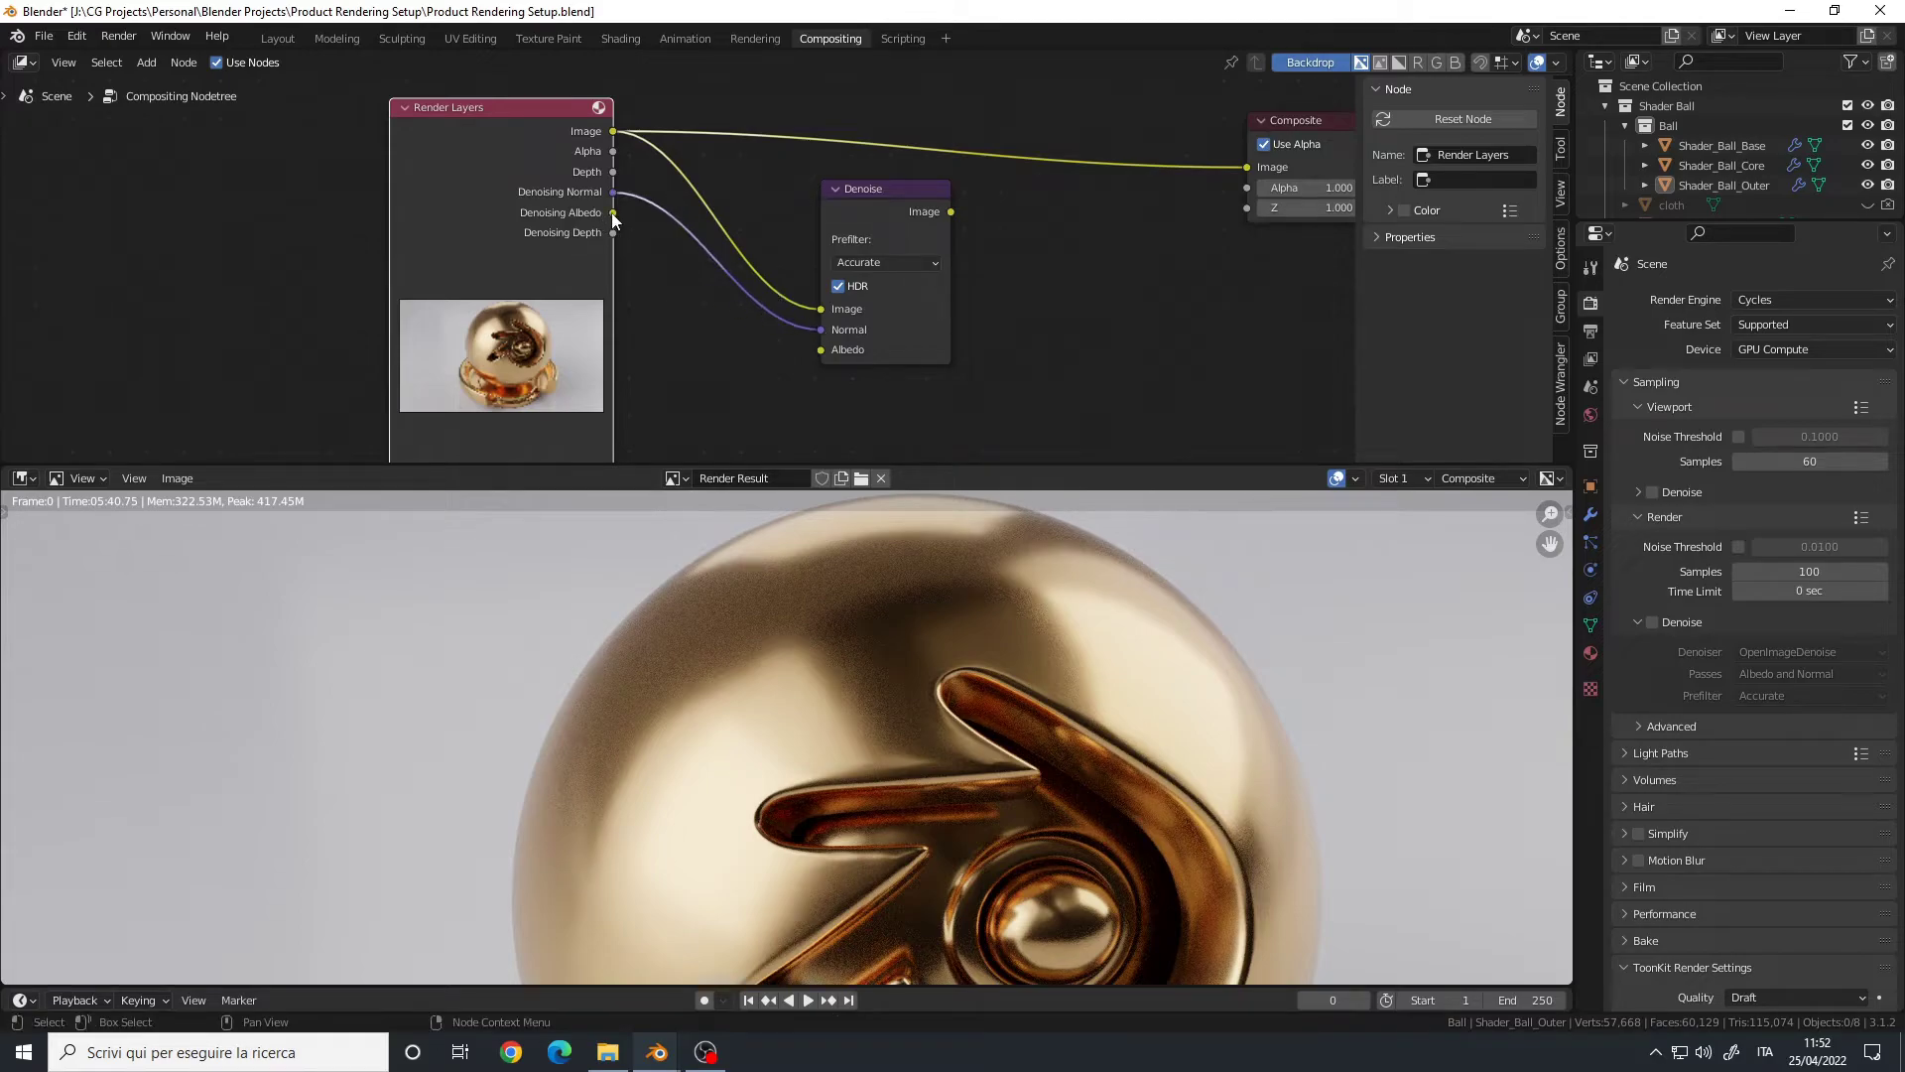
drag(611, 212, 825, 347)
key(Home)
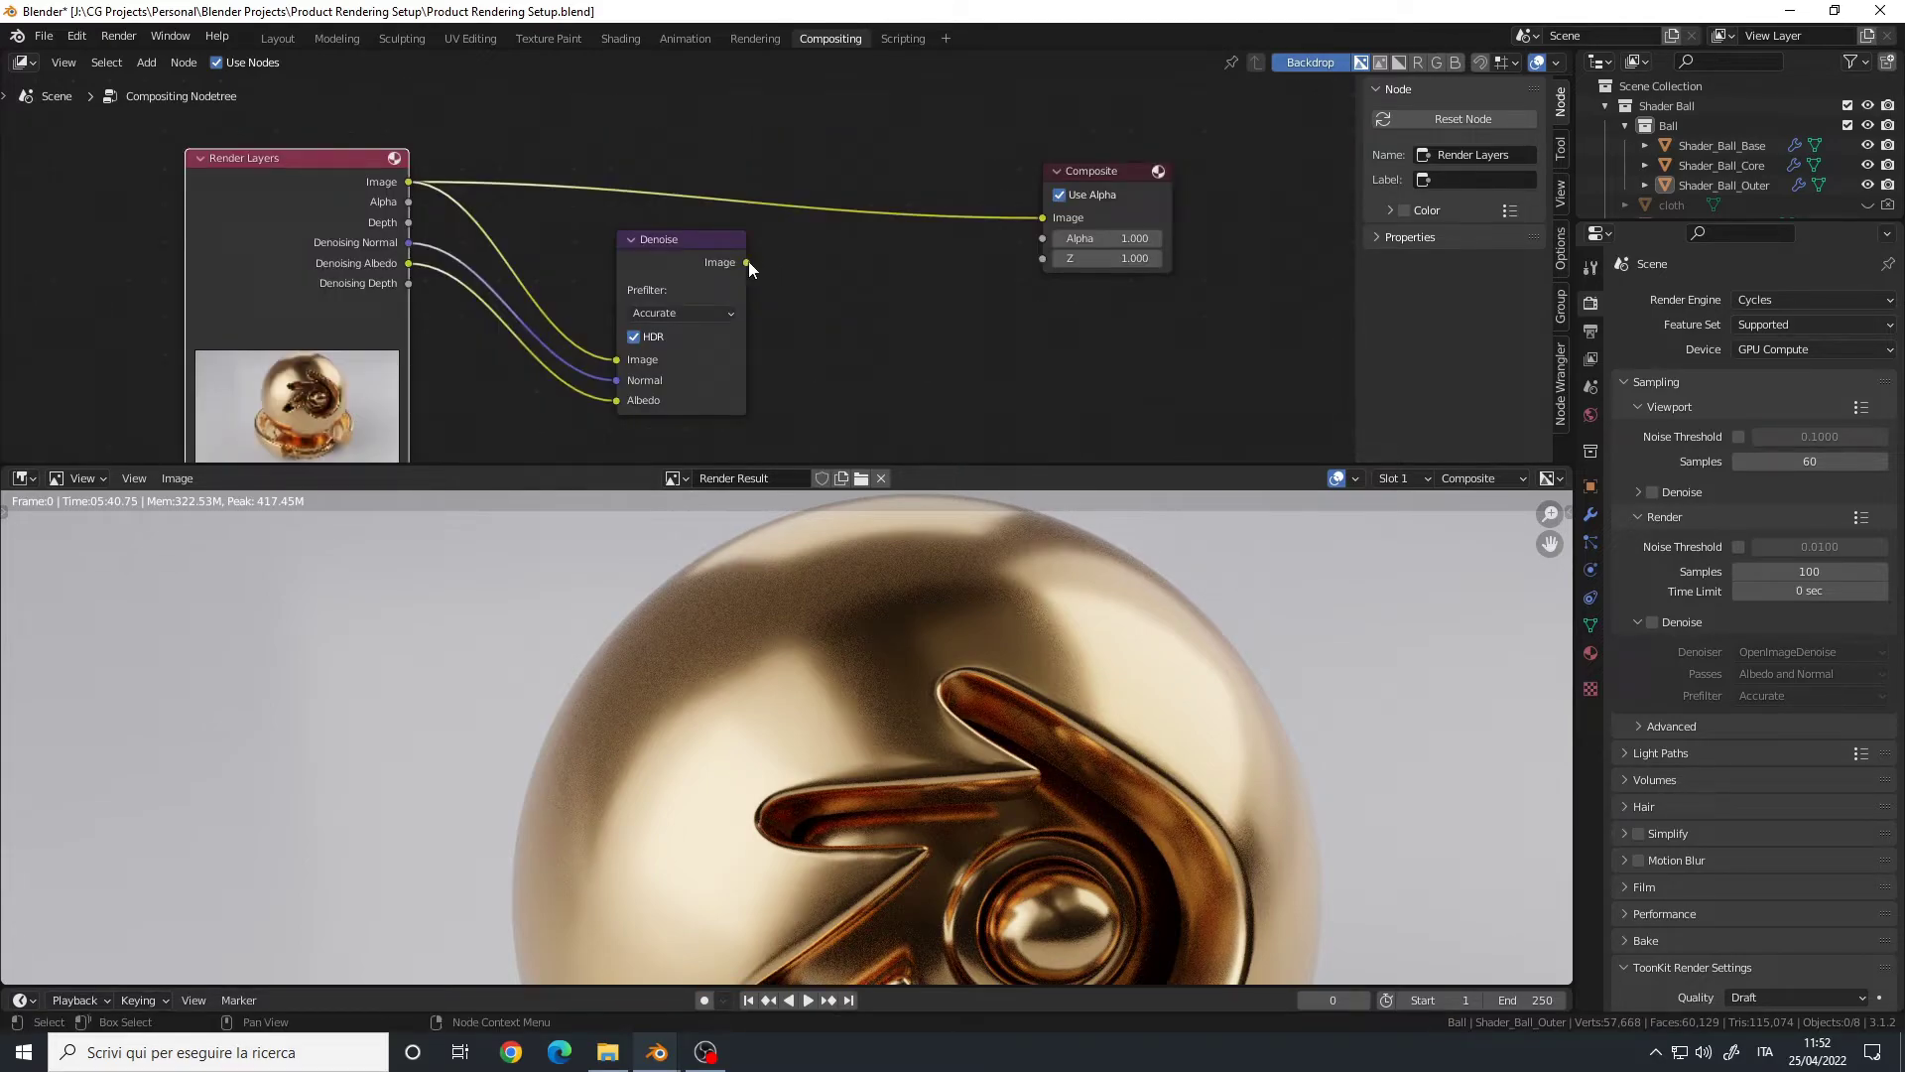
drag(747, 263, 1038, 221)
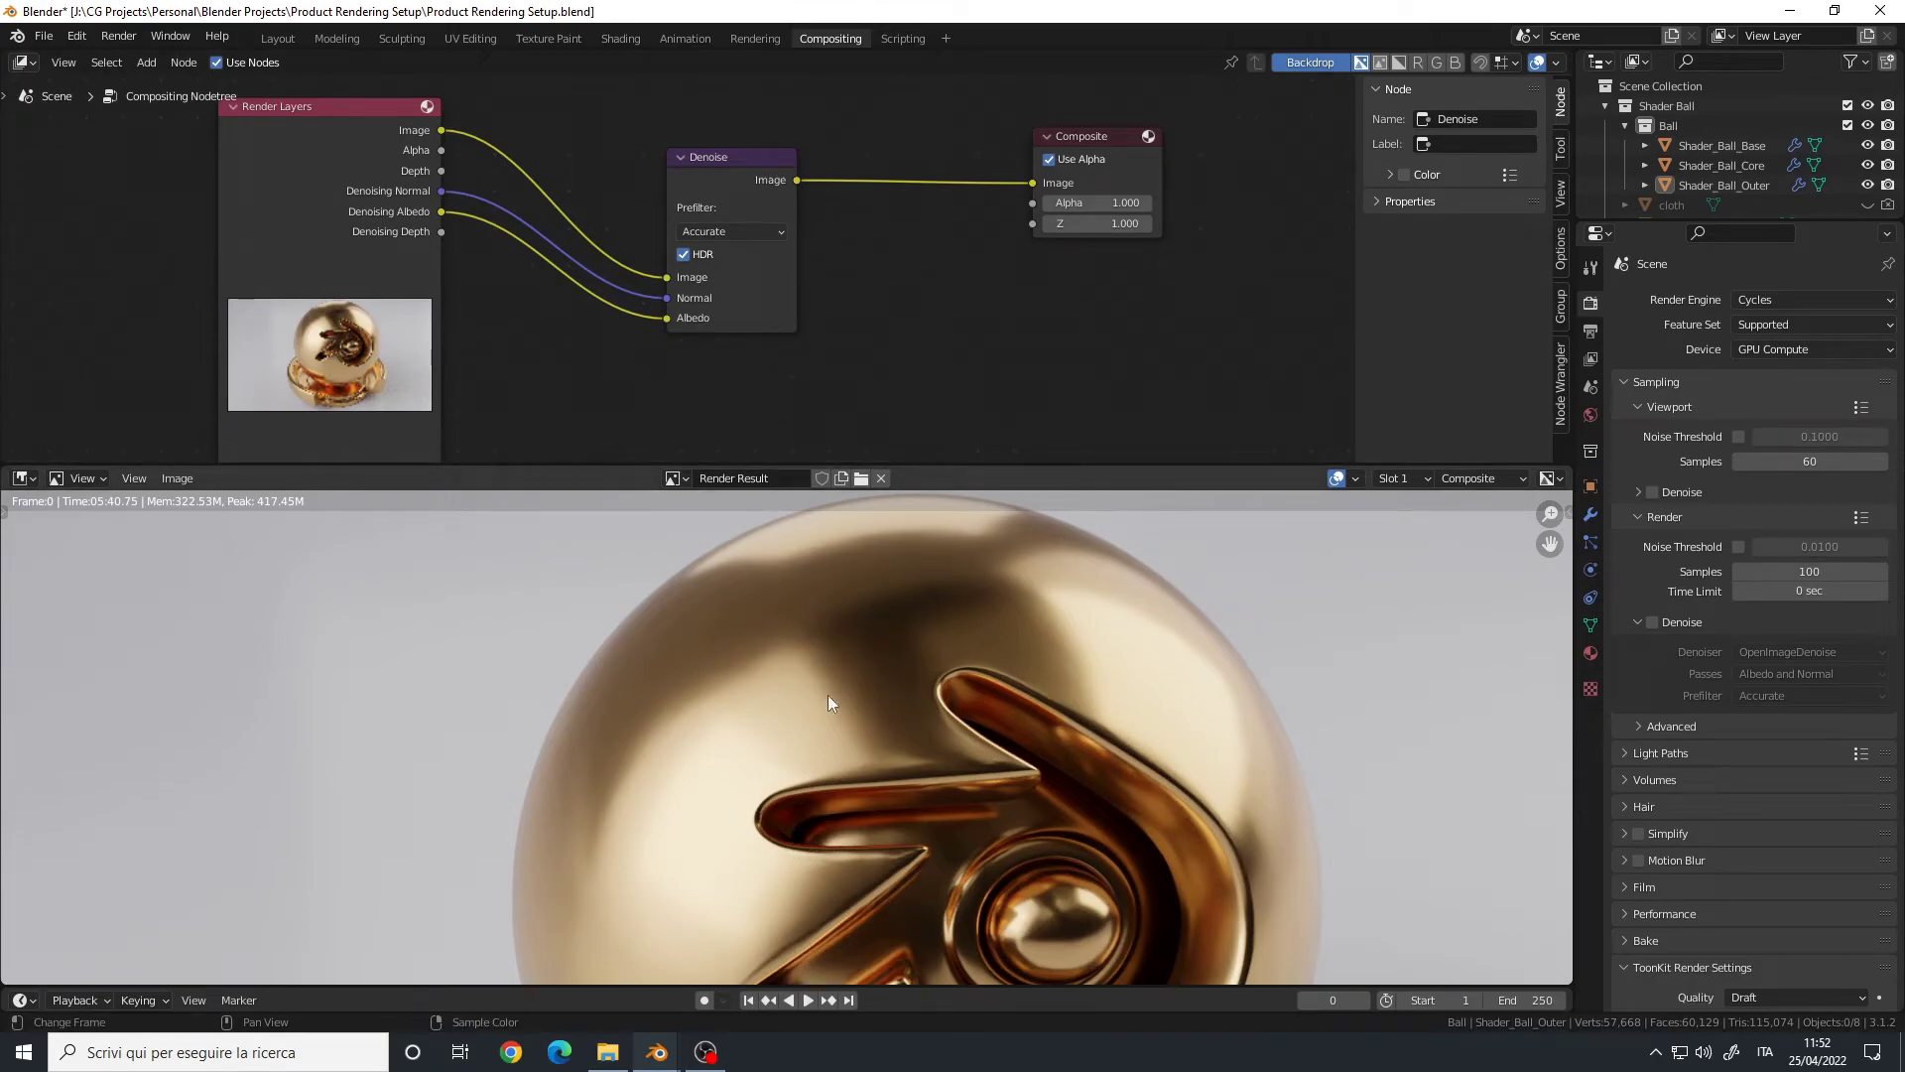
middle_drag(830, 703, 978, 786)
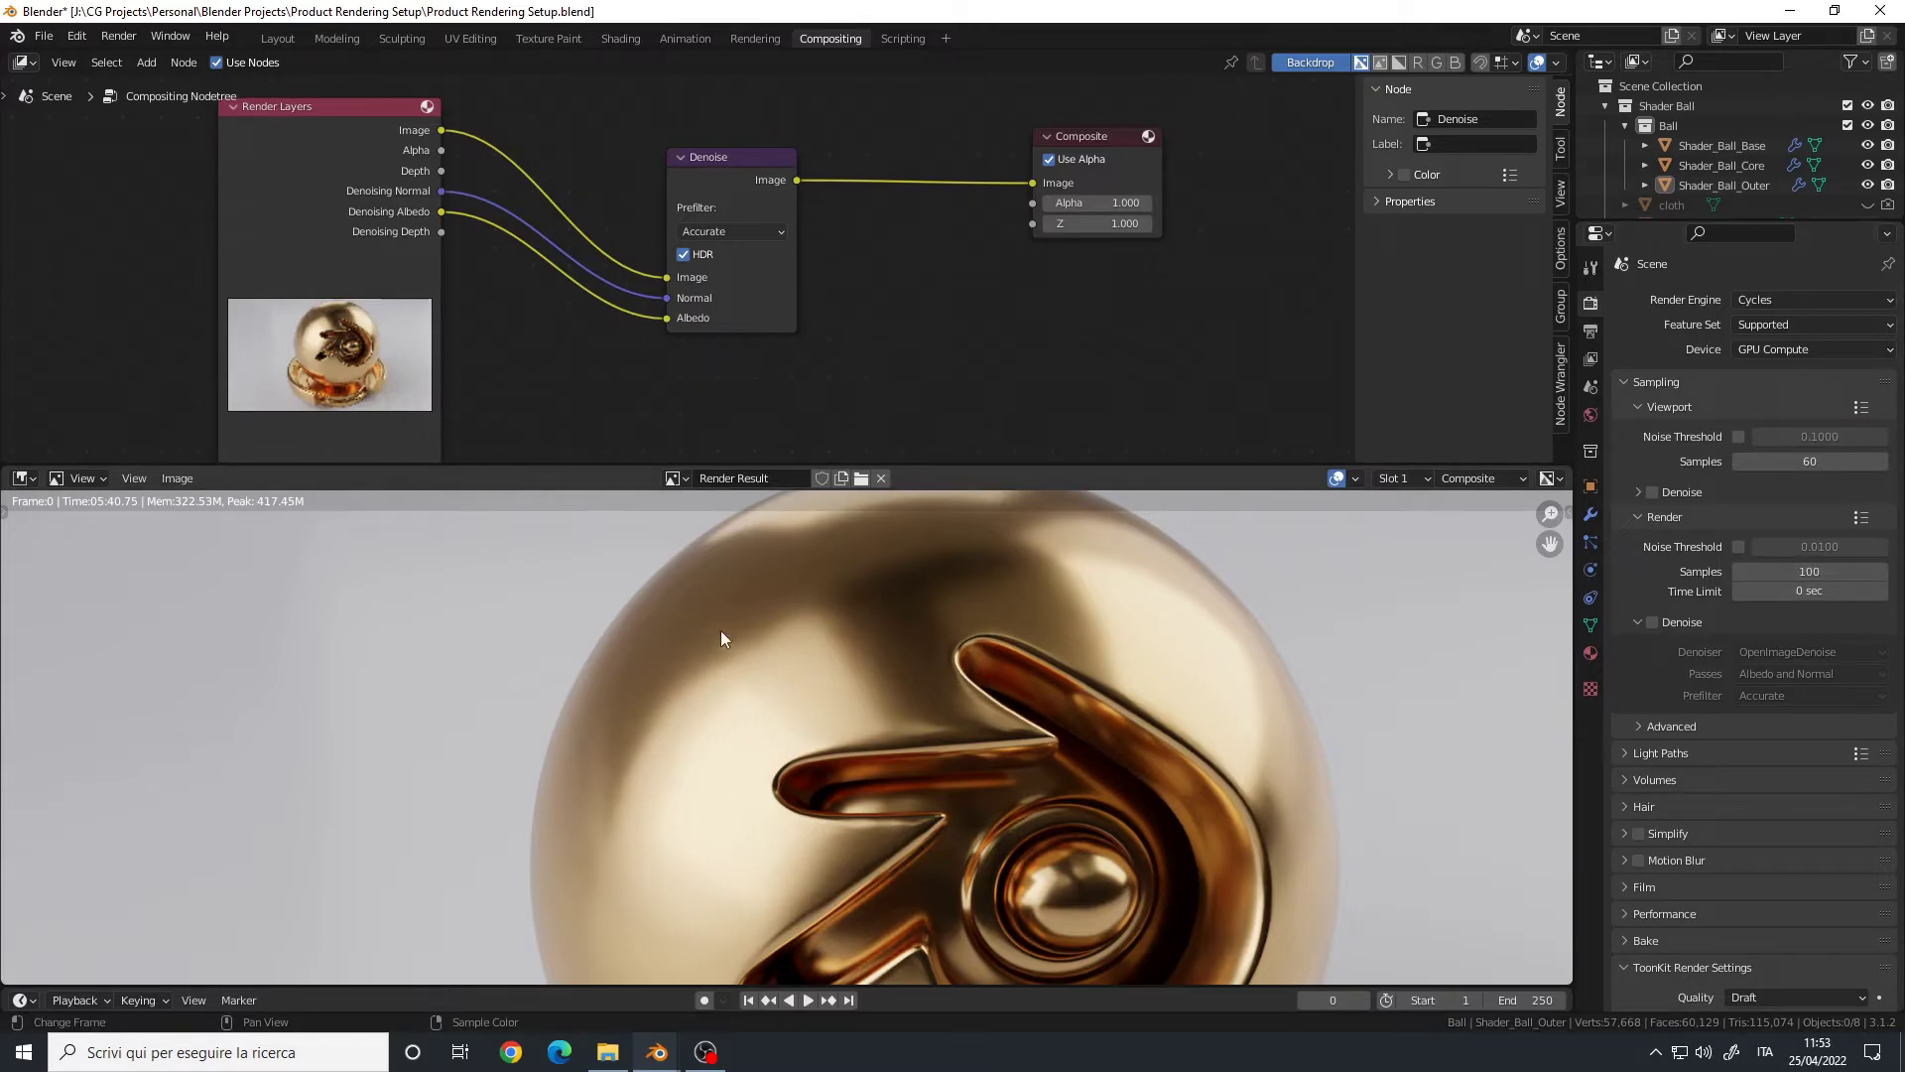
middle_drag(720, 635, 706, 595)
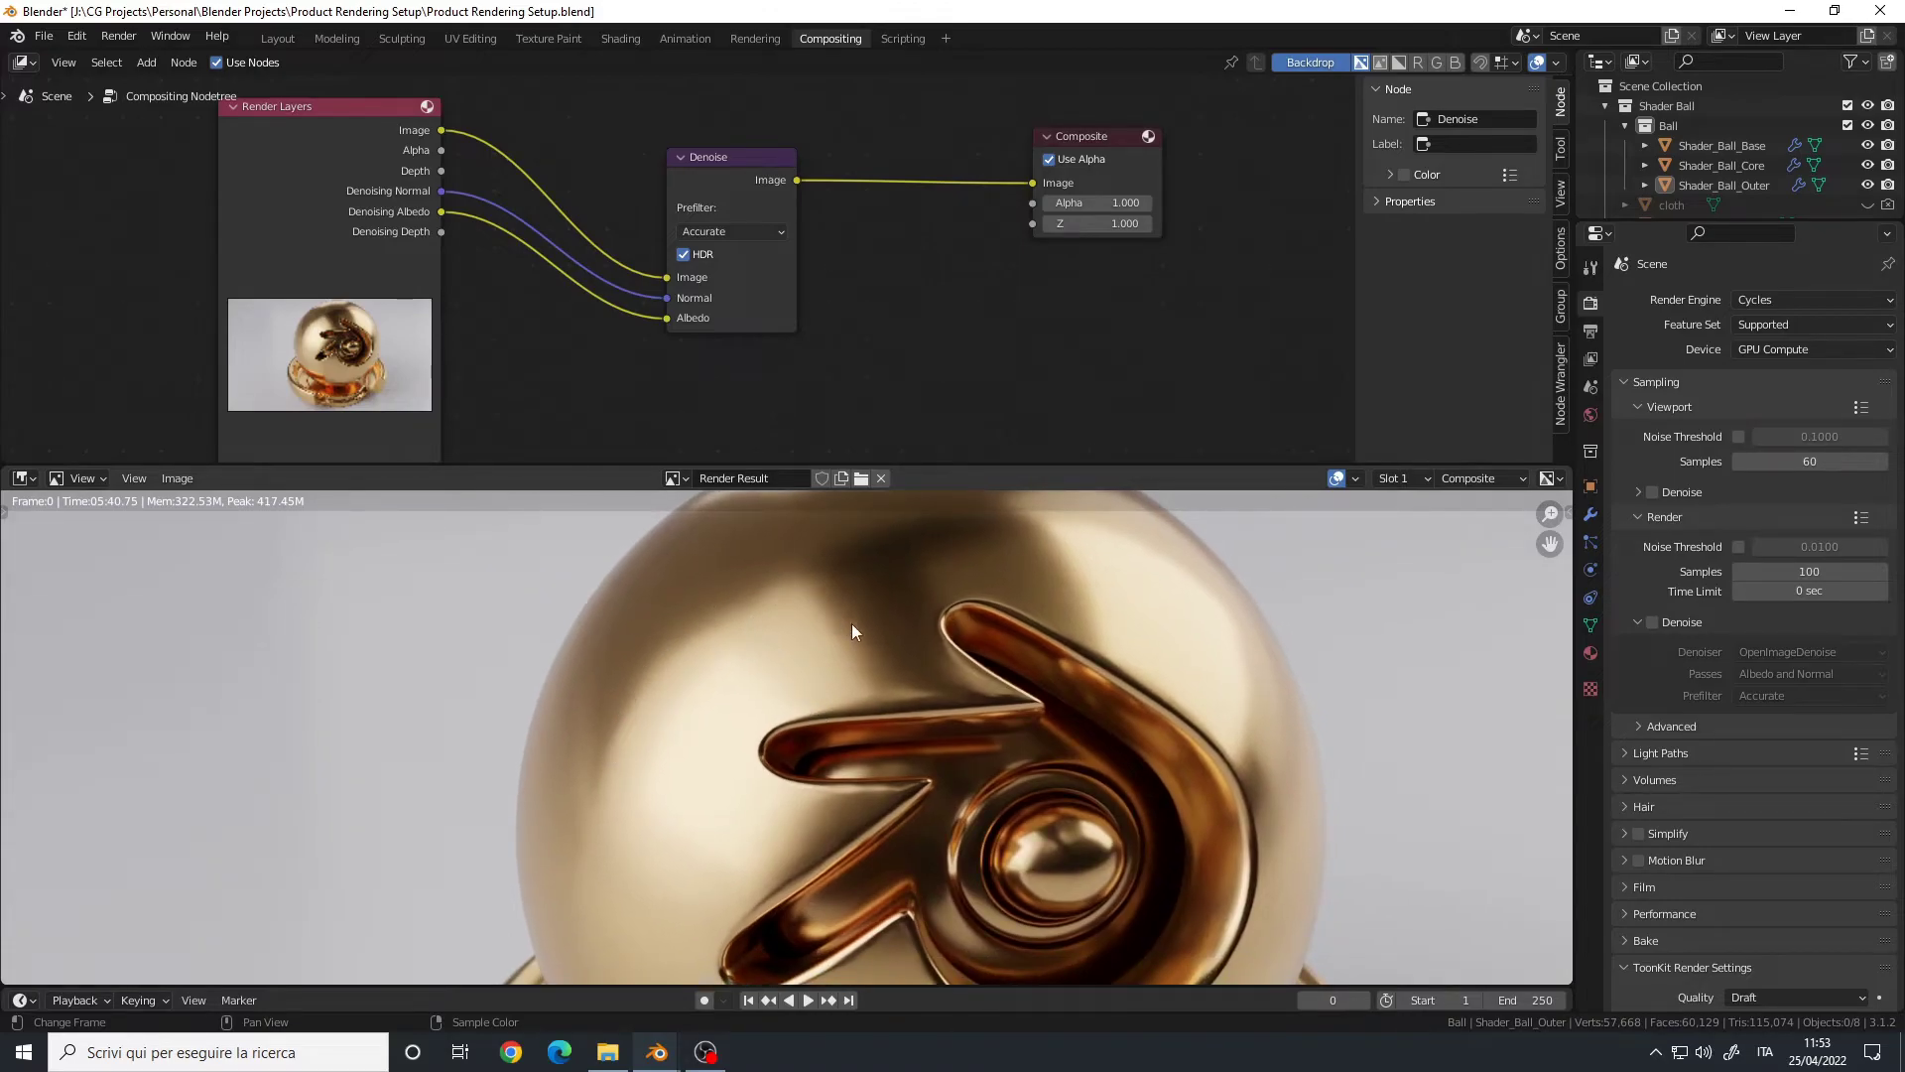
middle_drag(853, 625, 874, 704)
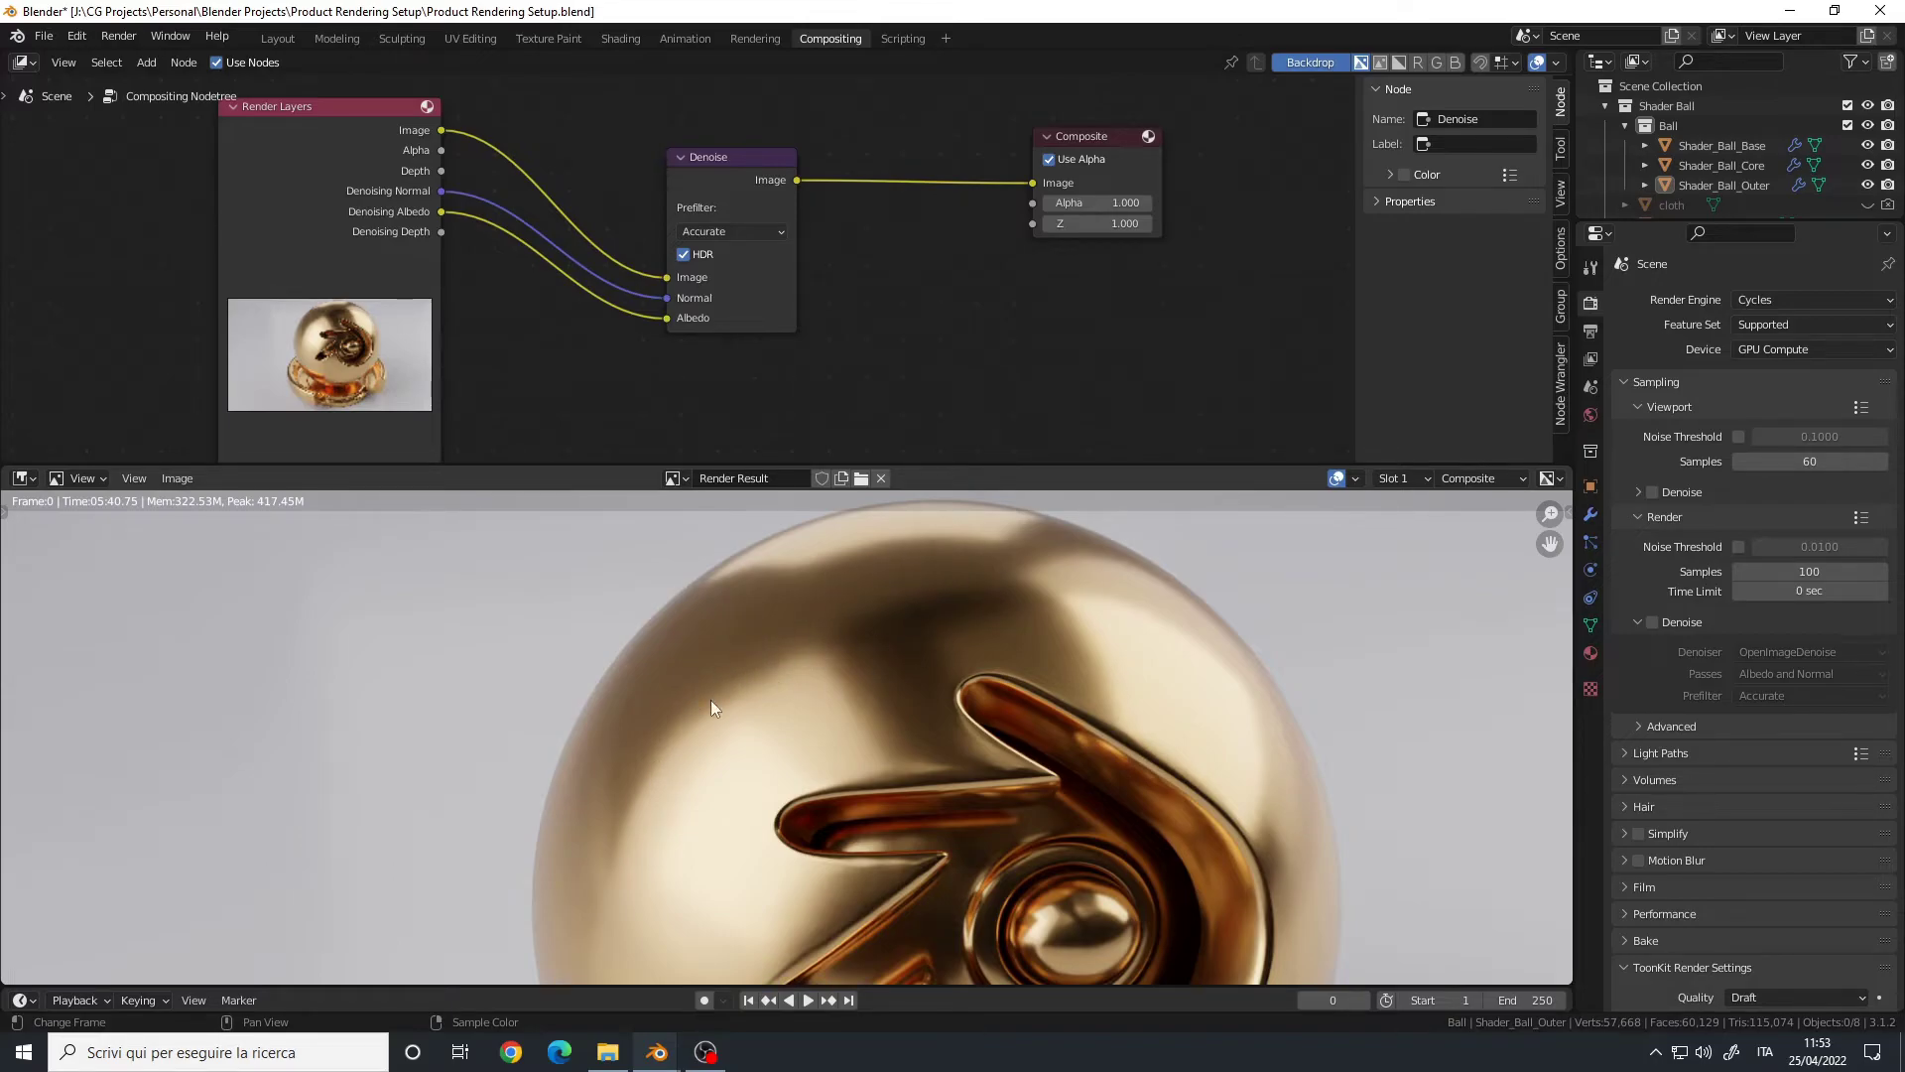
middle_drag(711, 706, 903, 586)
middle_drag(1039, 649, 941, 656)
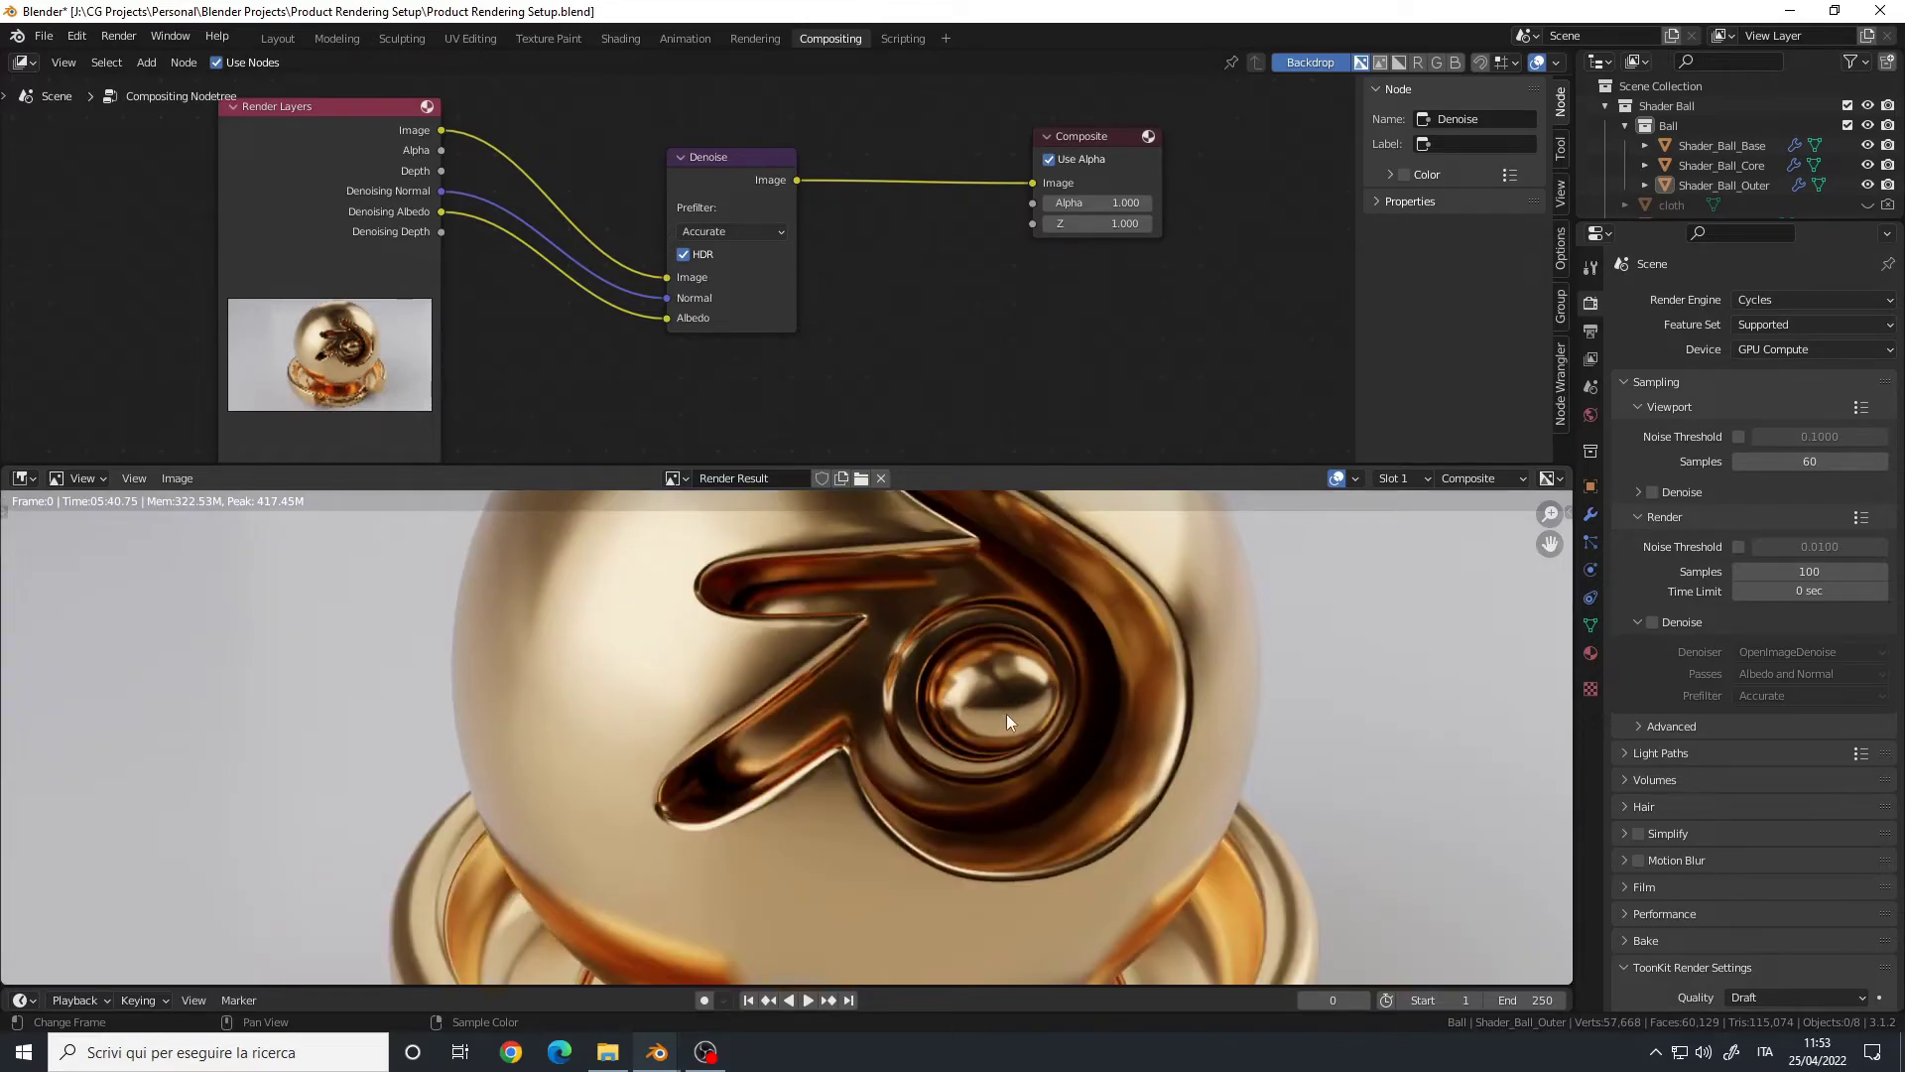
middle_drag(1006, 712, 962, 949)
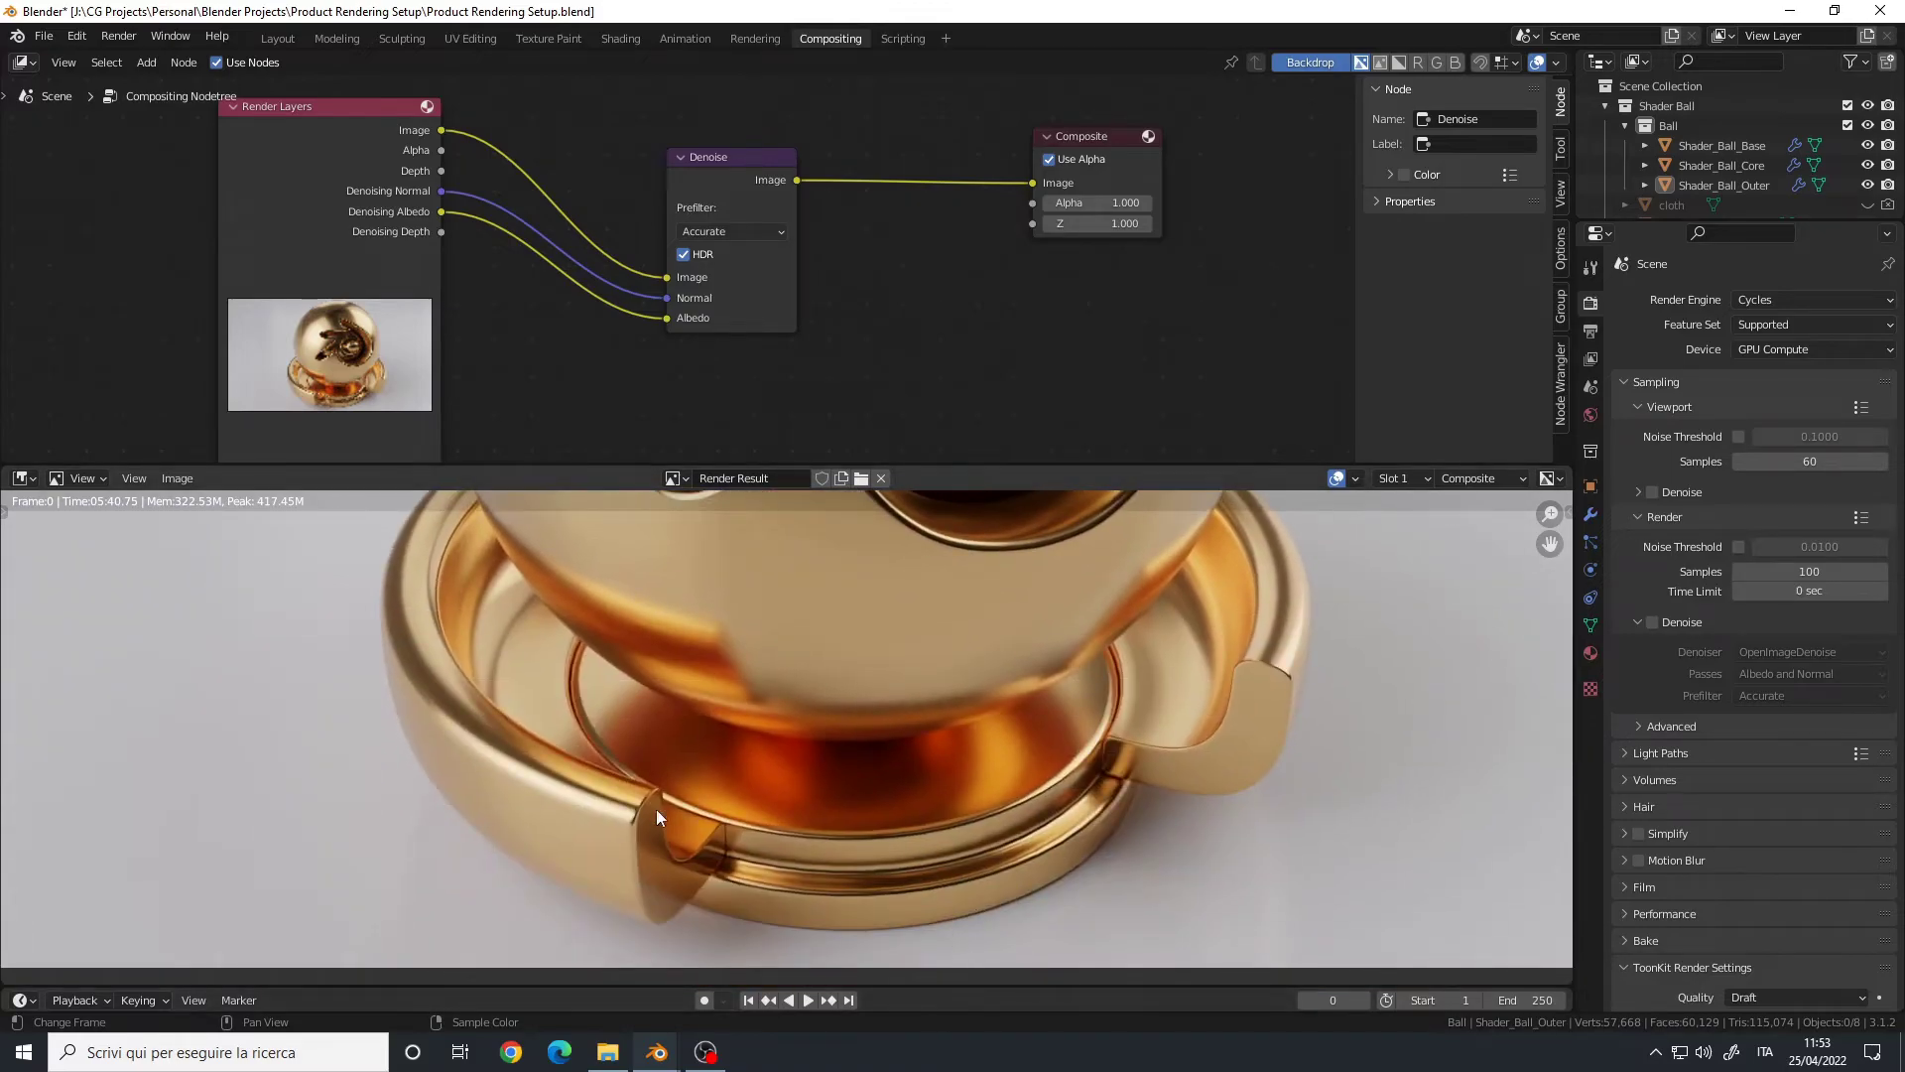
middle_drag(756, 780, 848, 791)
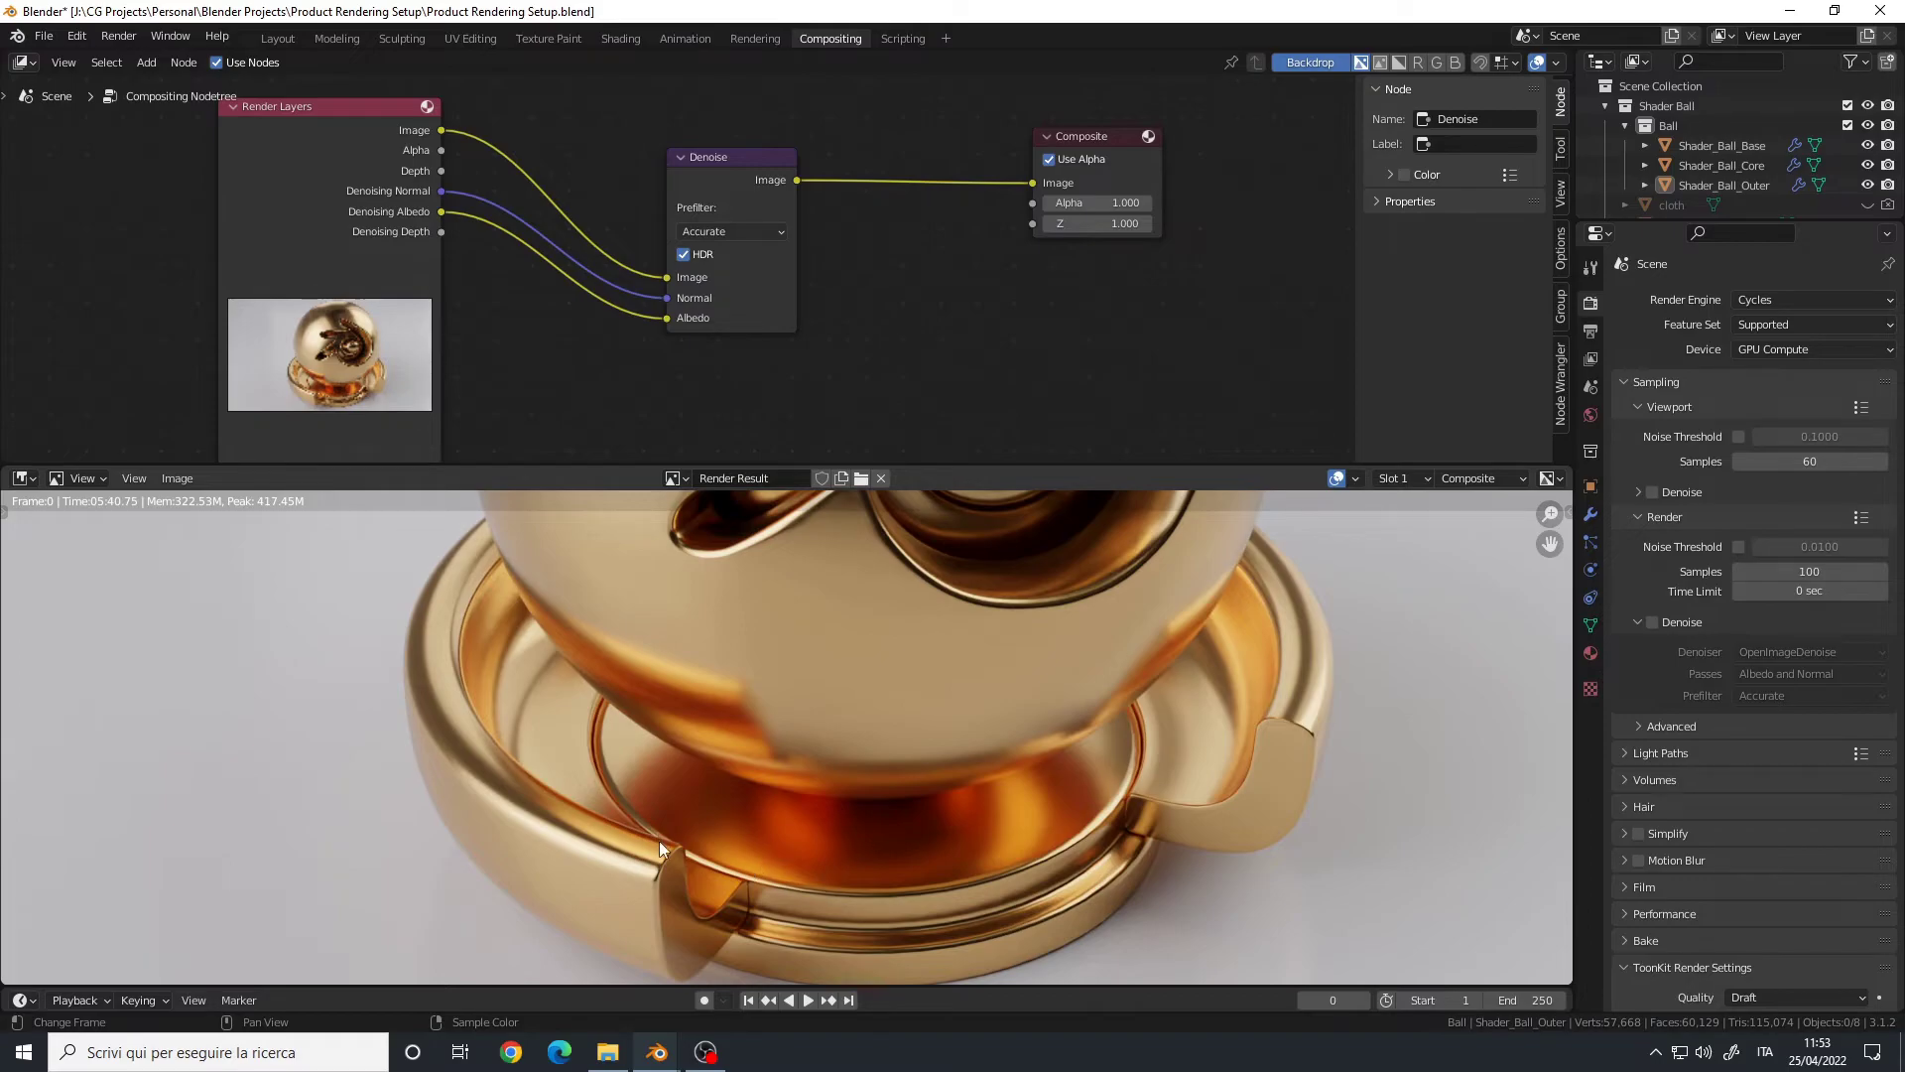
middle_drag(918, 607, 956, 815)
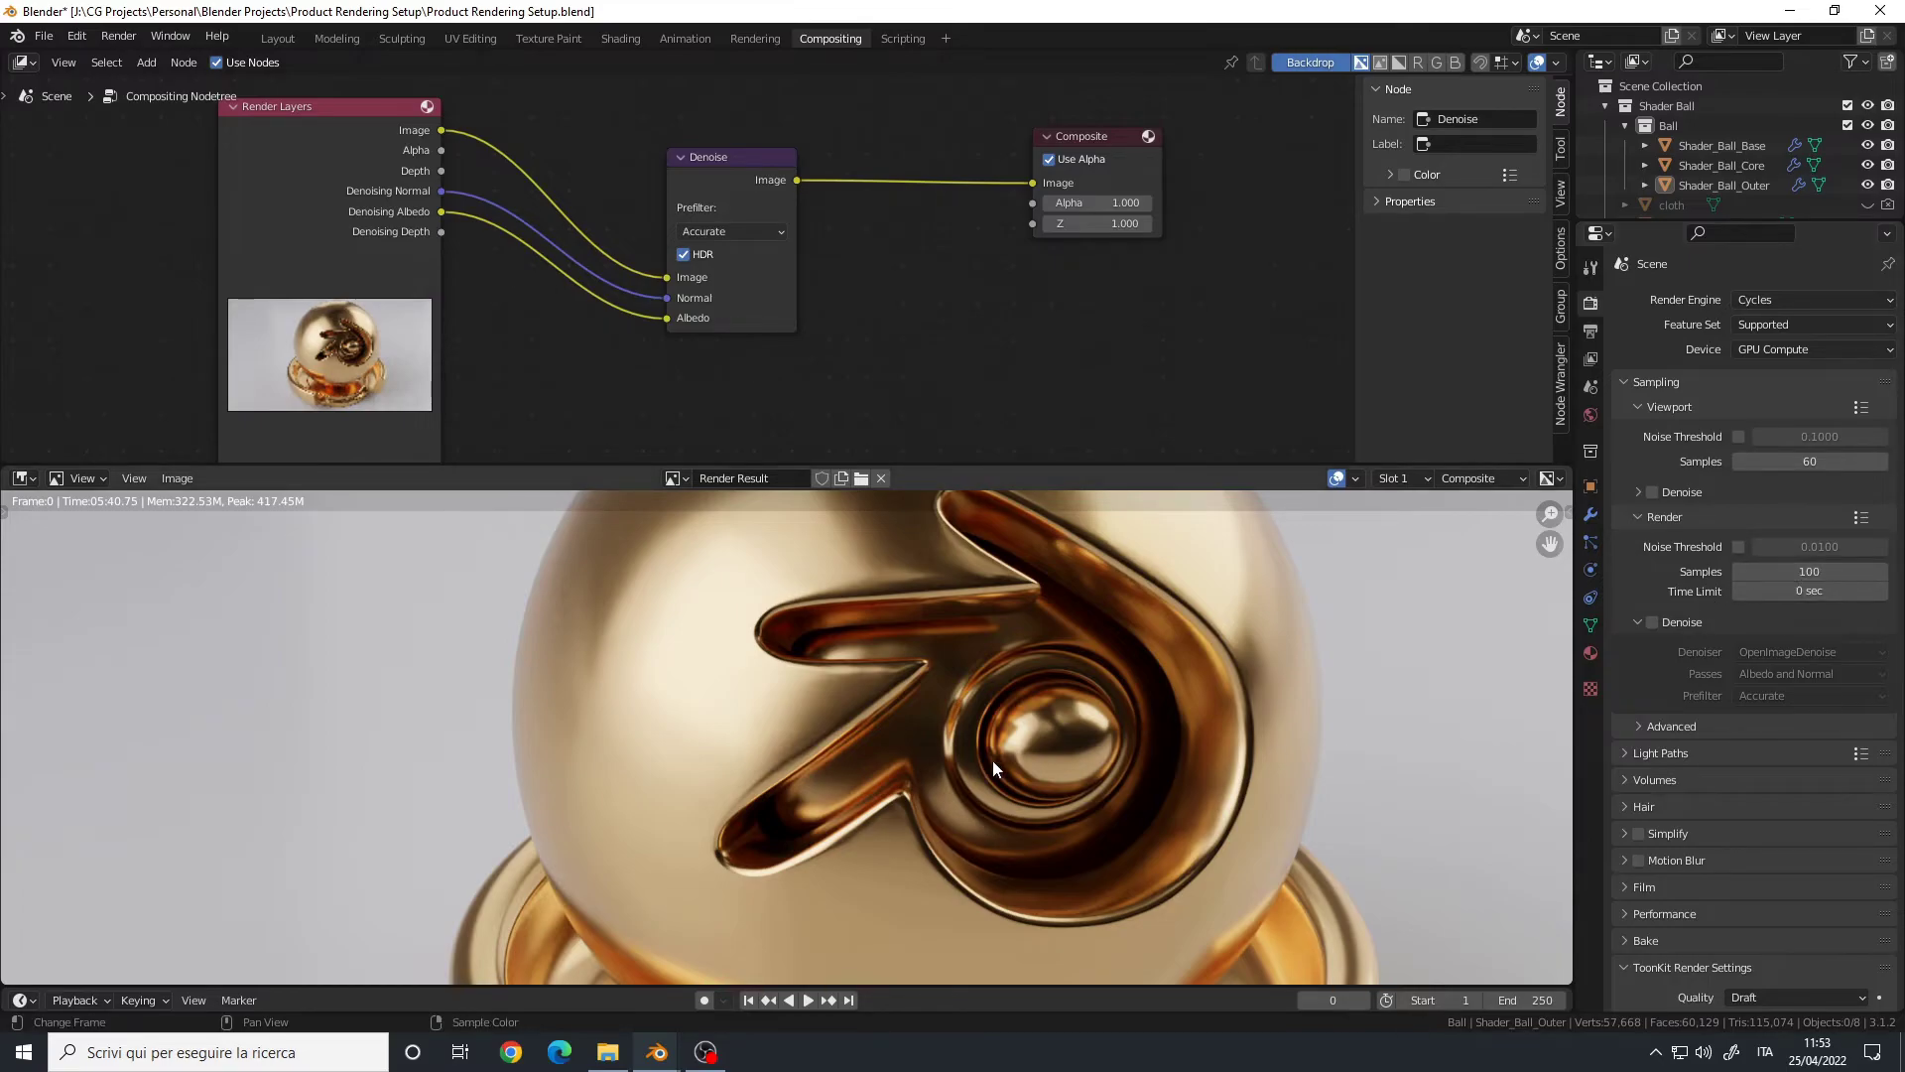
middle_drag(894, 628, 909, 752)
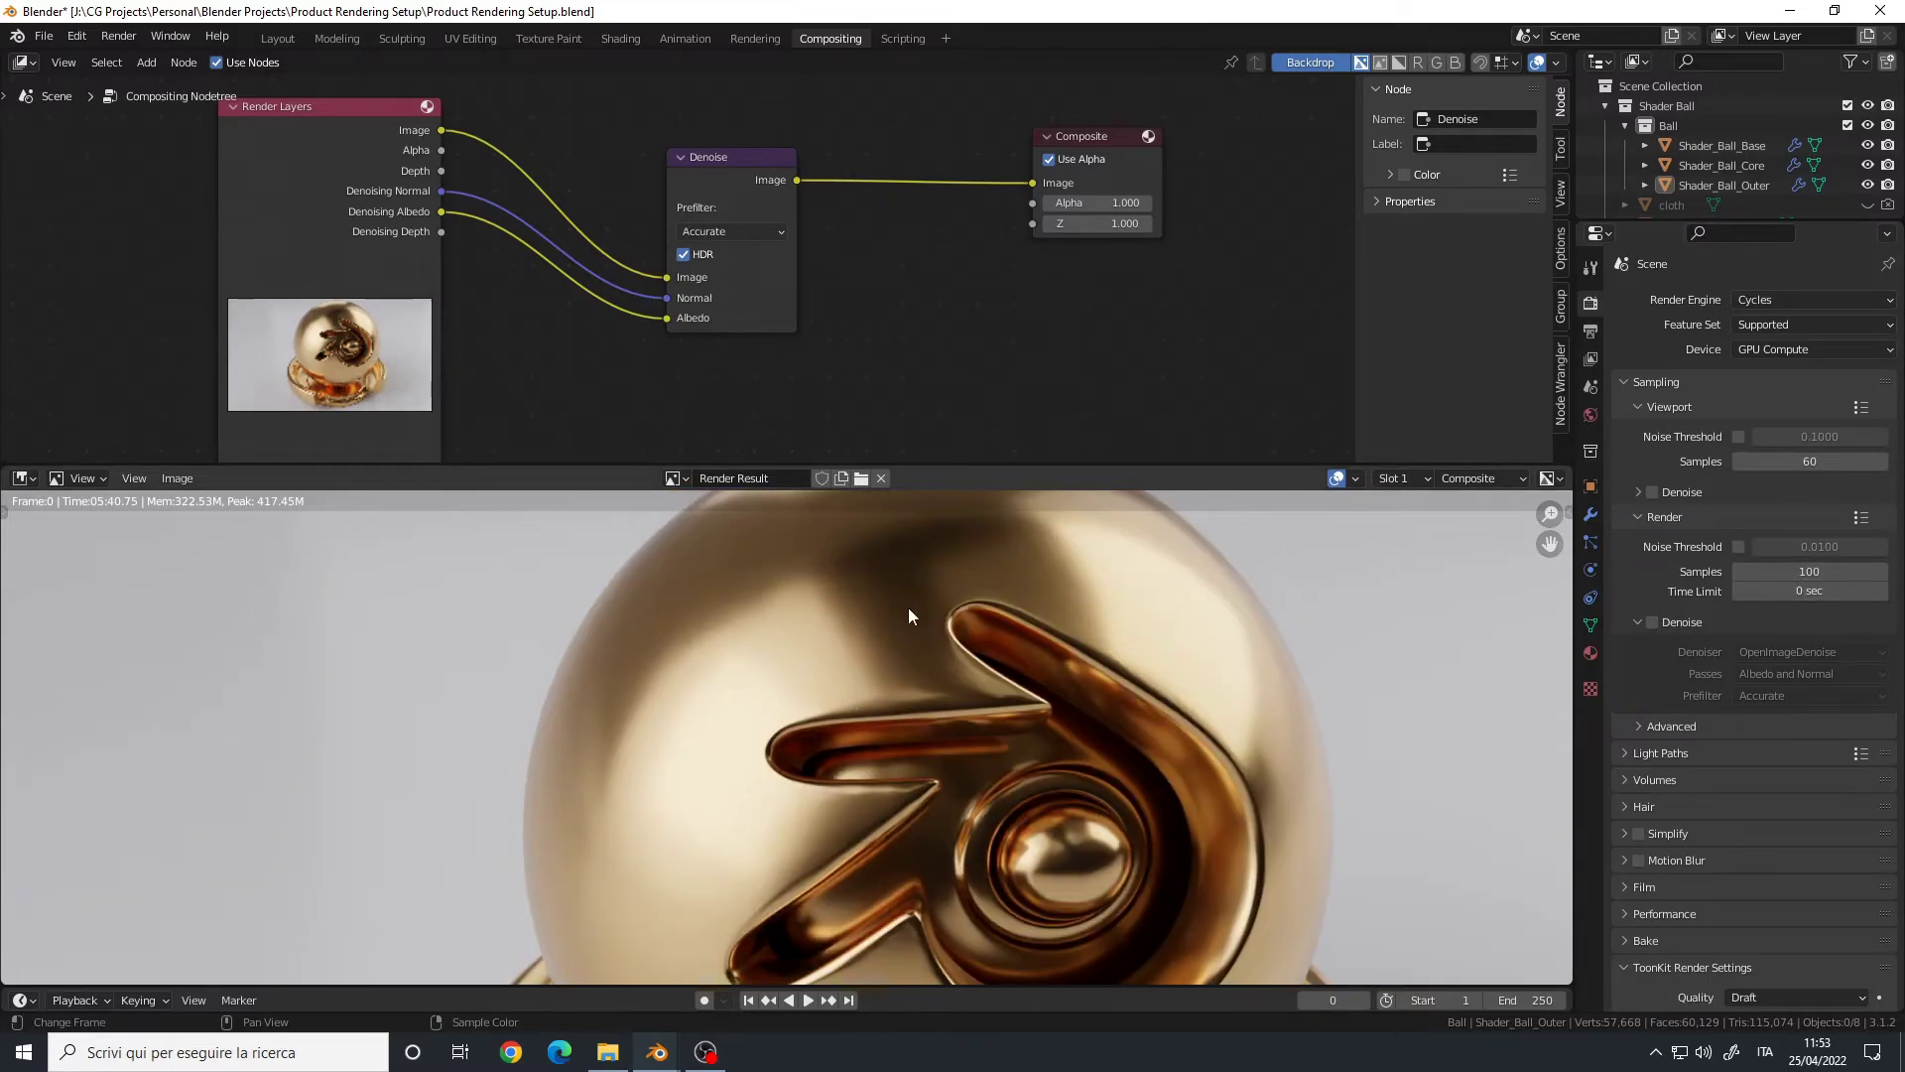
click(178, 479)
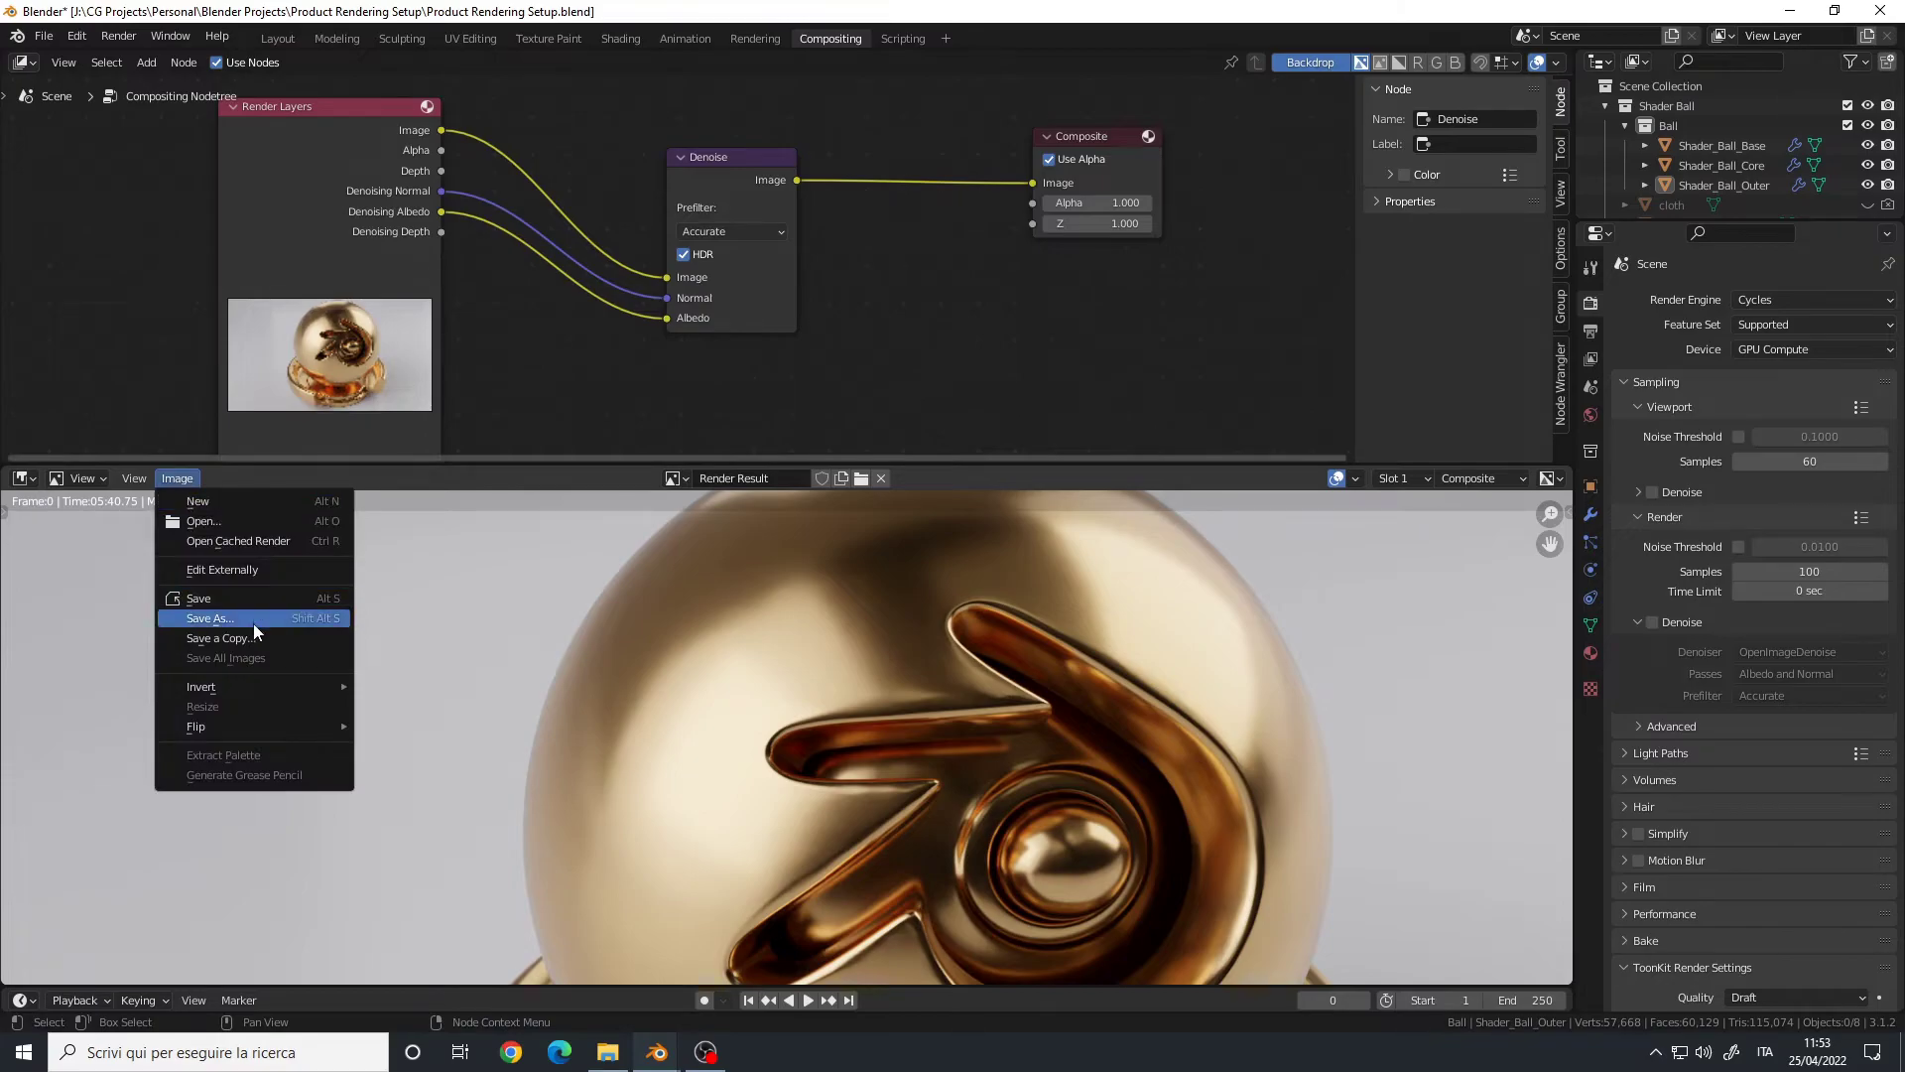
click(250, 619)
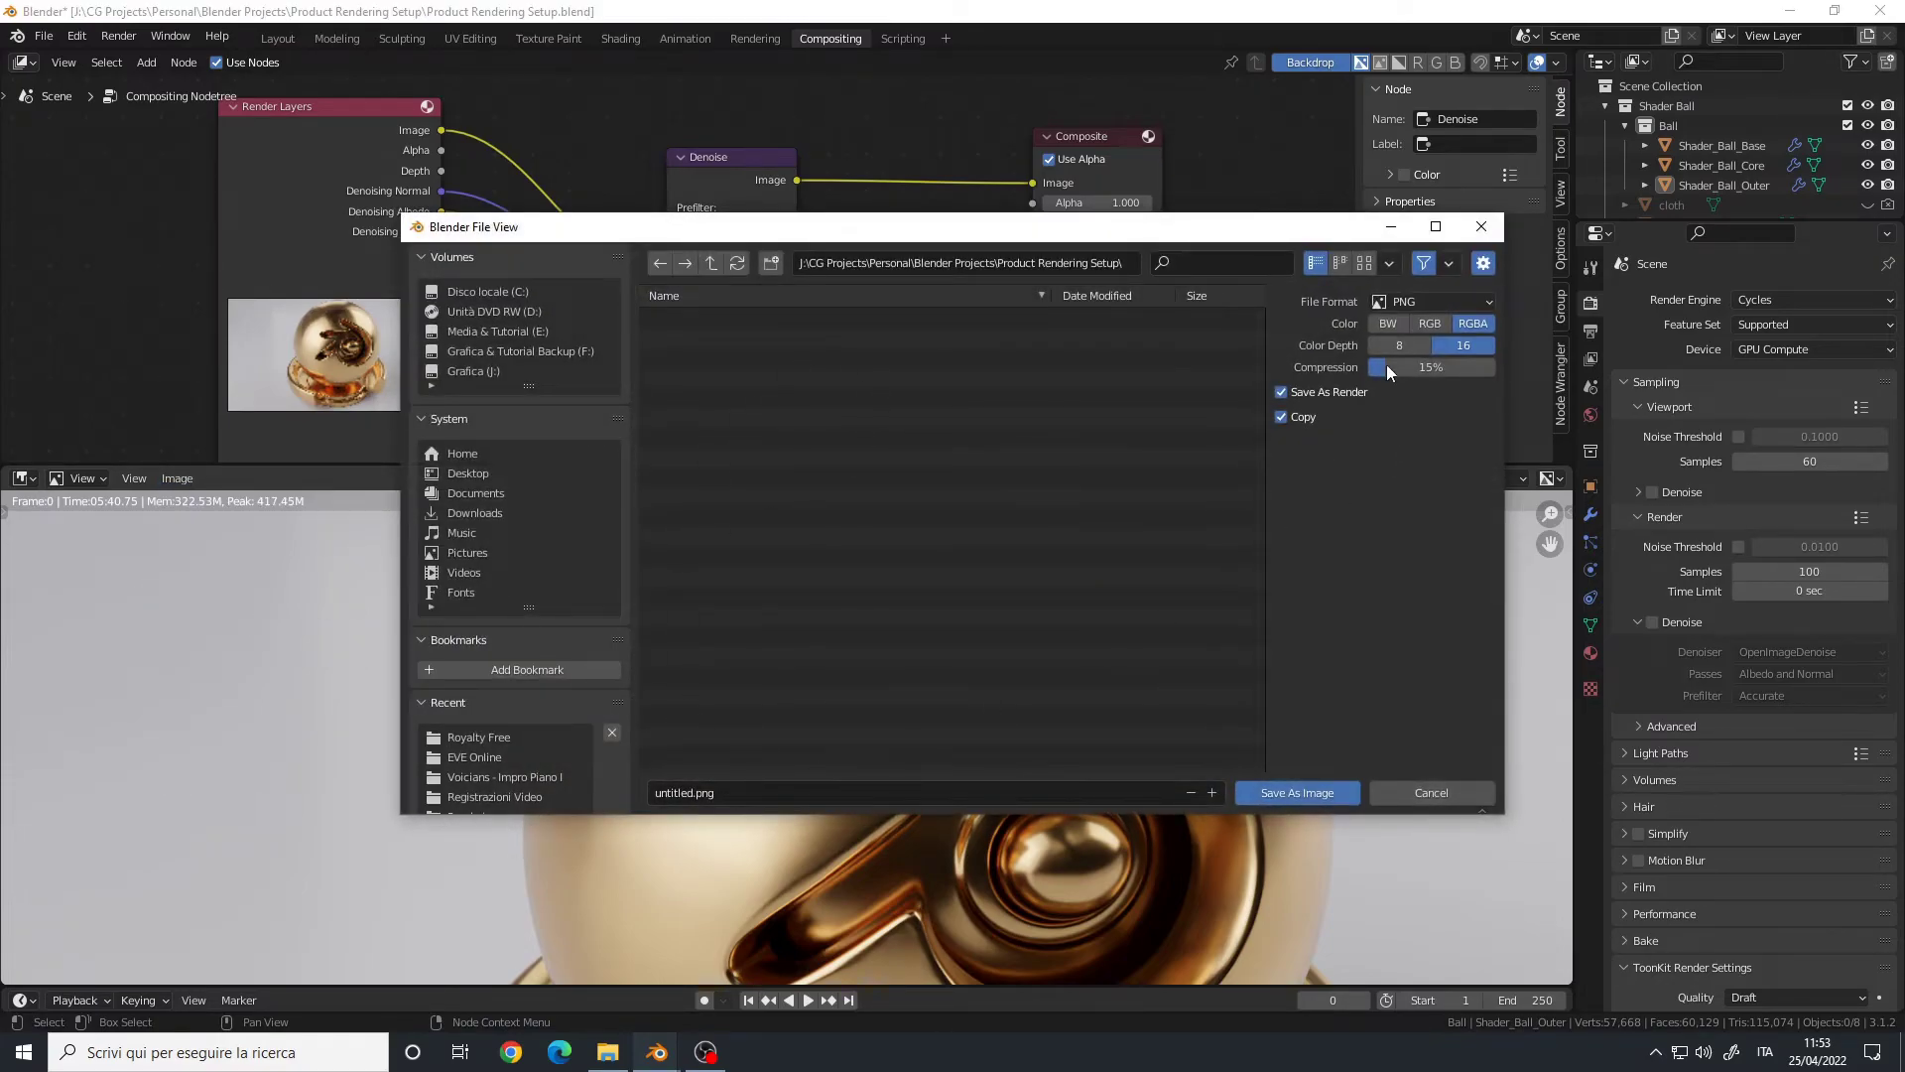
click(1433, 301)
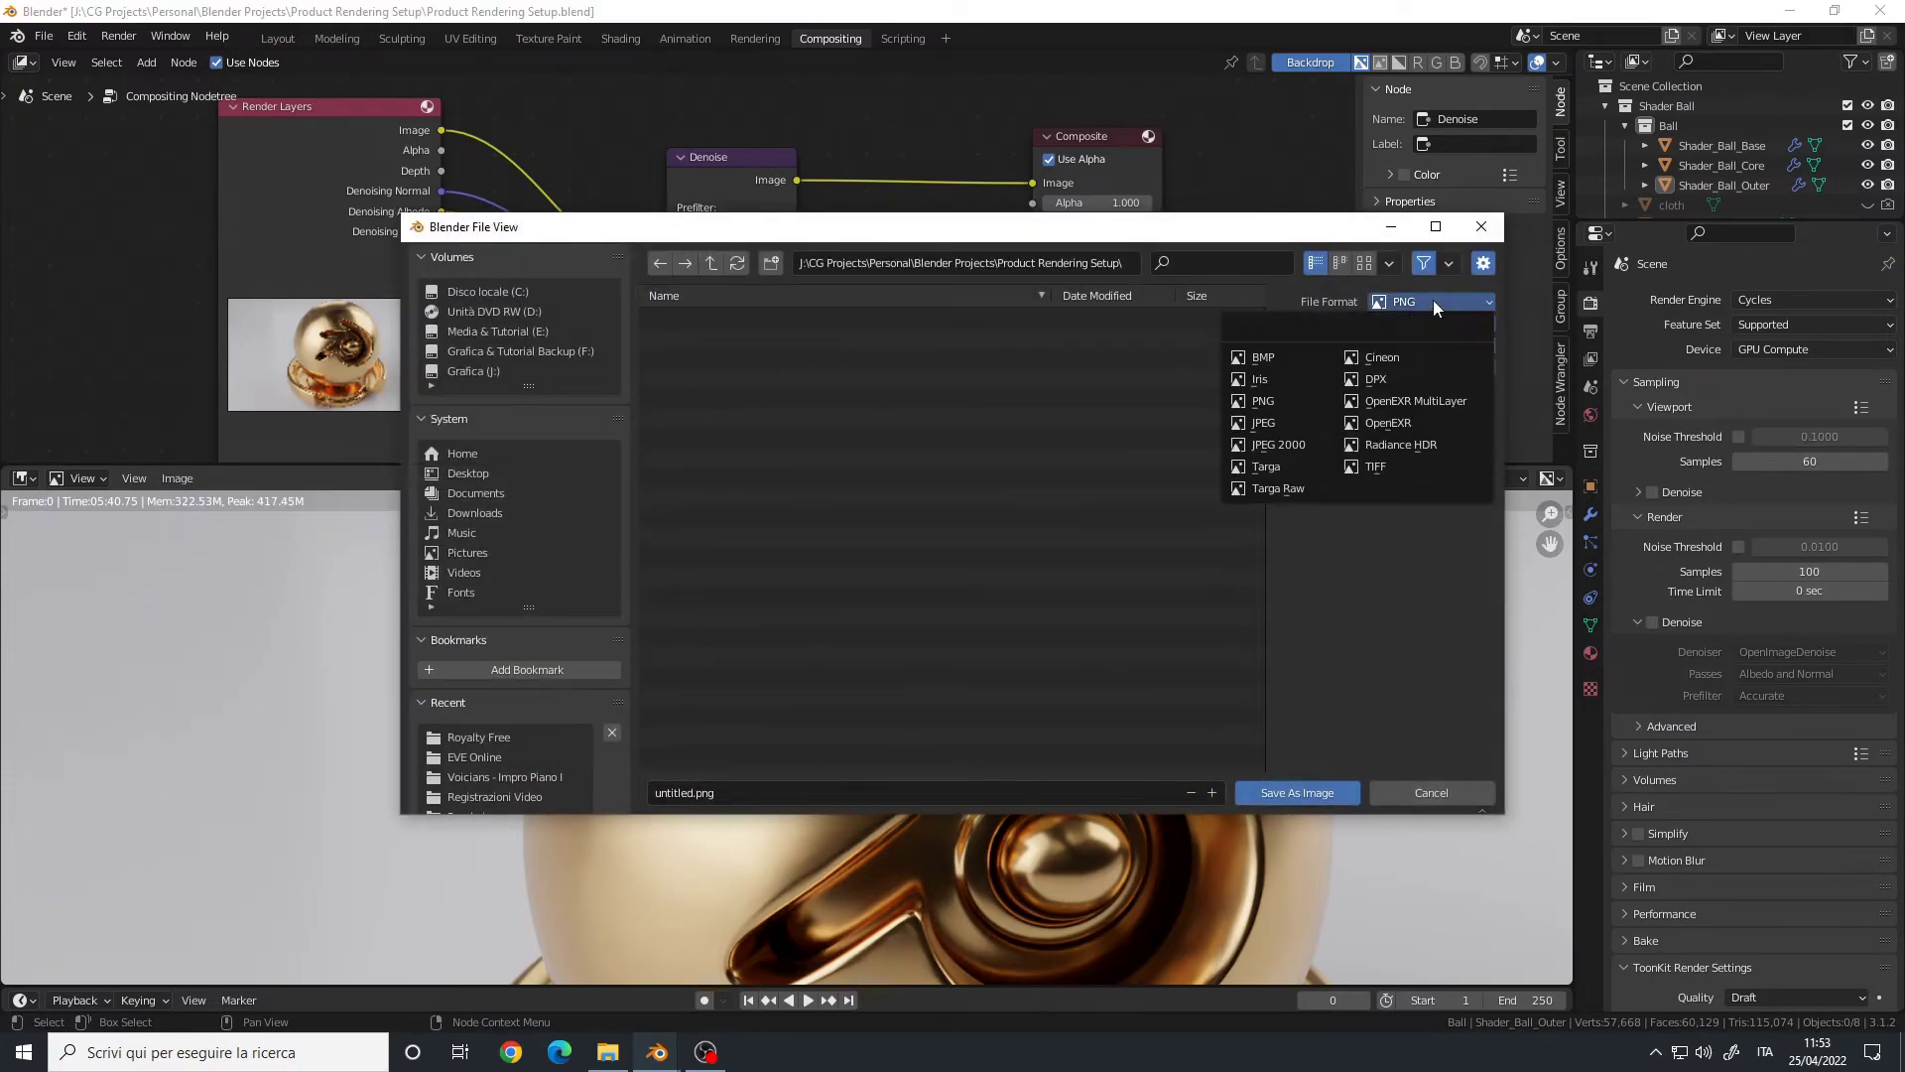
click(1481, 227)
middle_drag(896, 347, 983, 316)
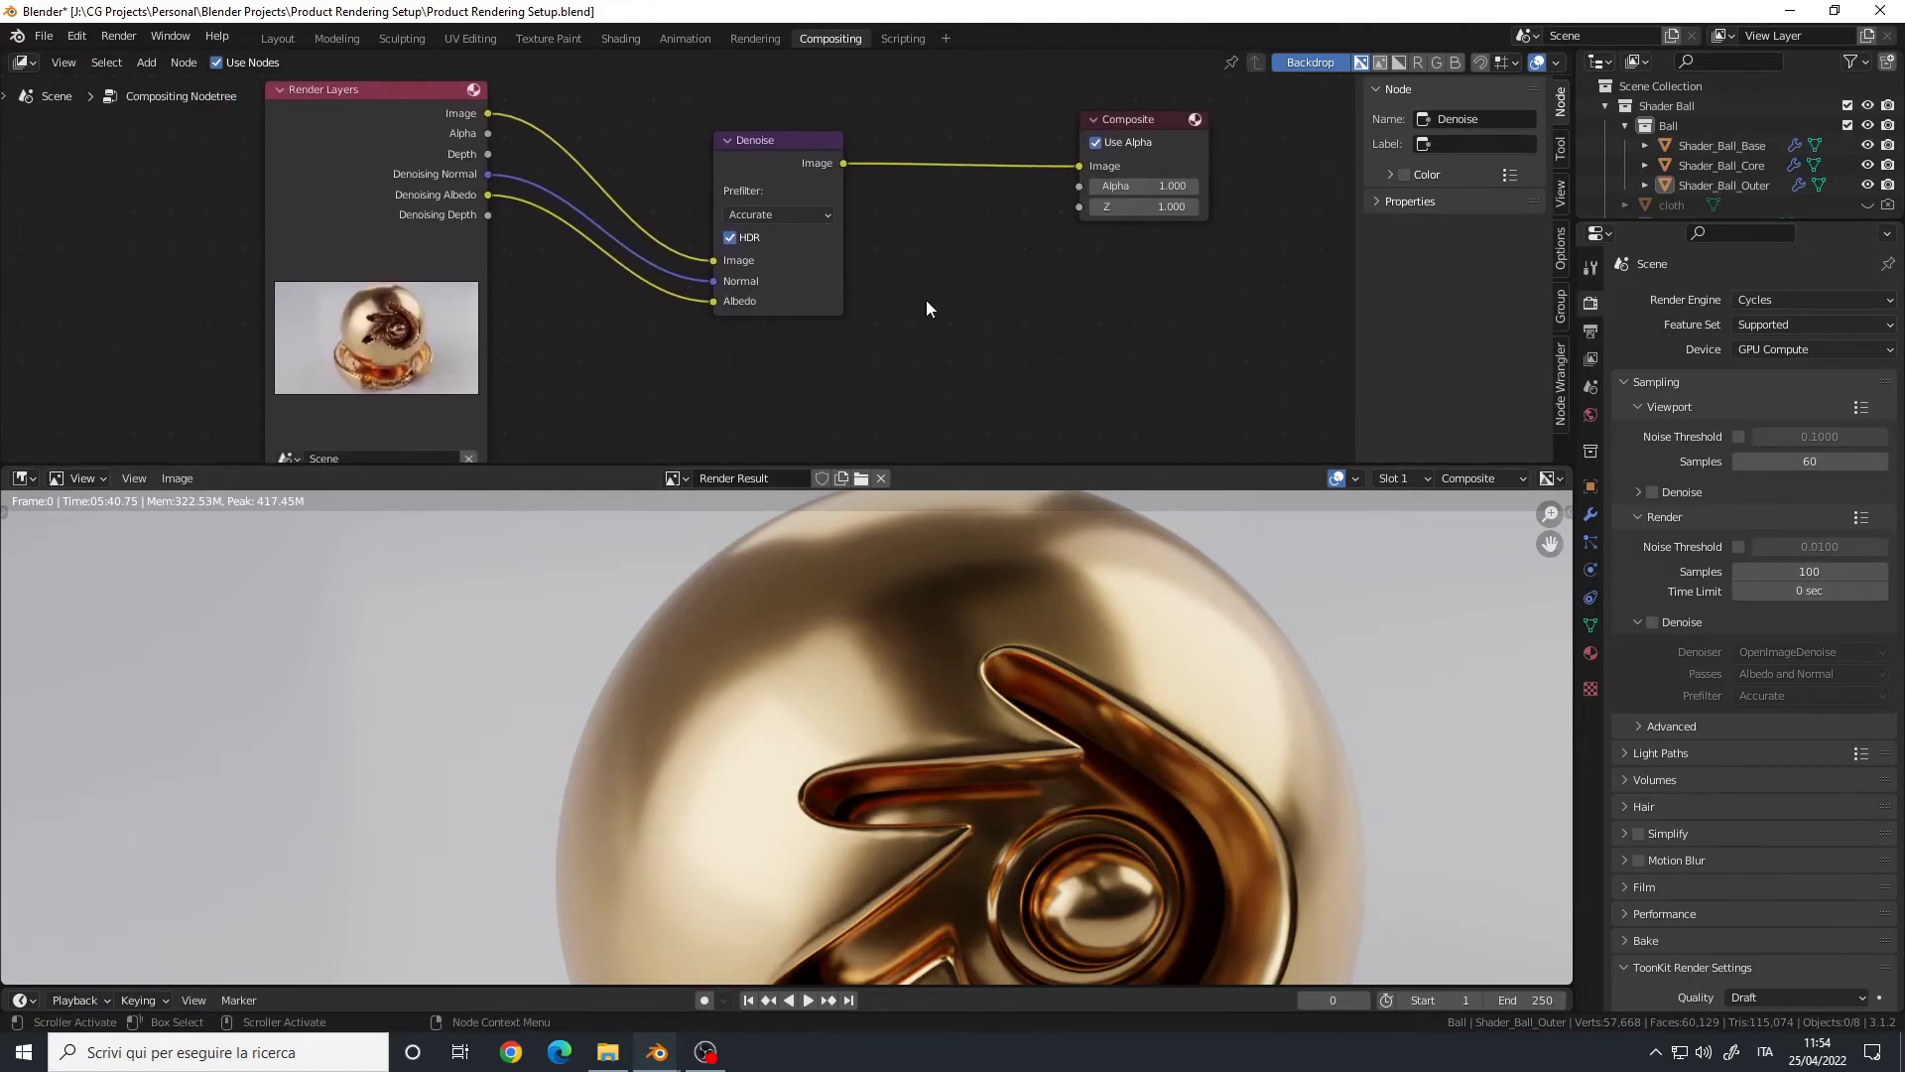
scroll(926, 299, down, 2)
scroll(905, 328, up, 2)
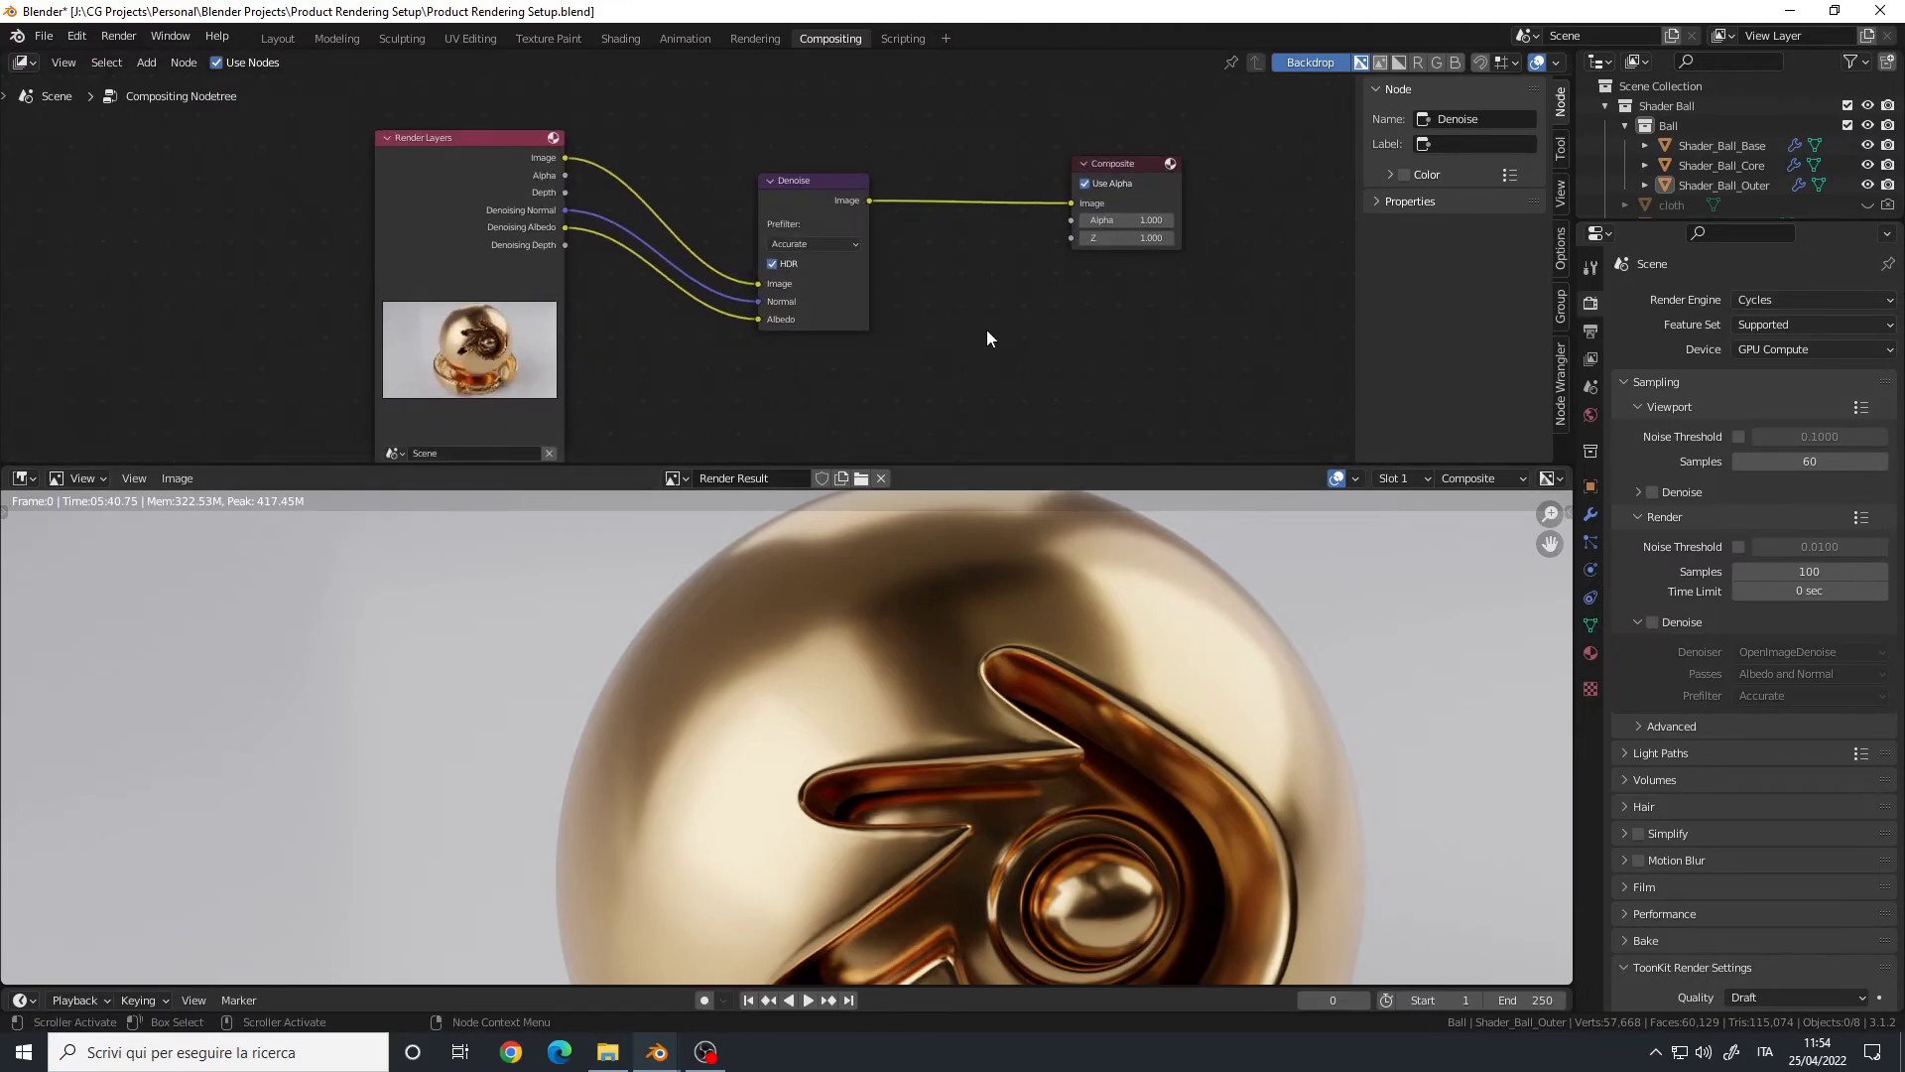
middle_drag(996, 337, 973, 332)
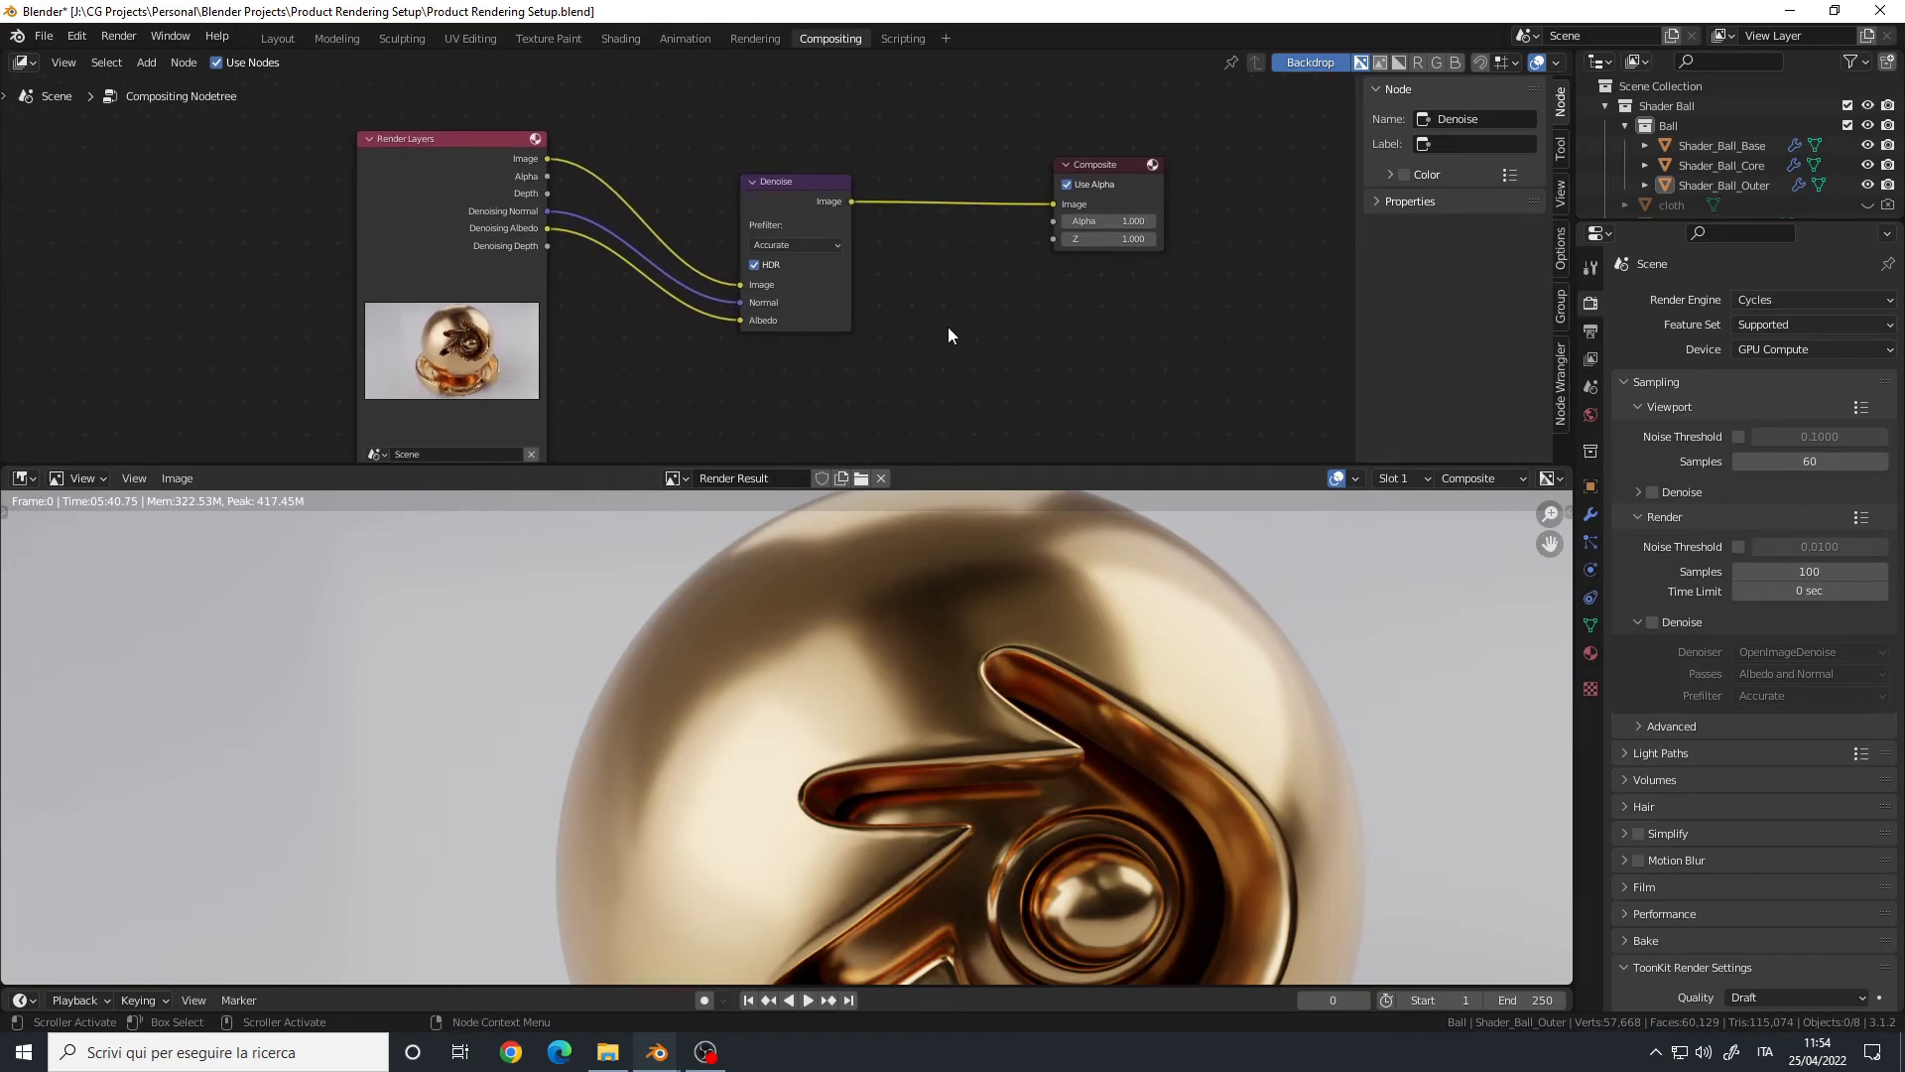